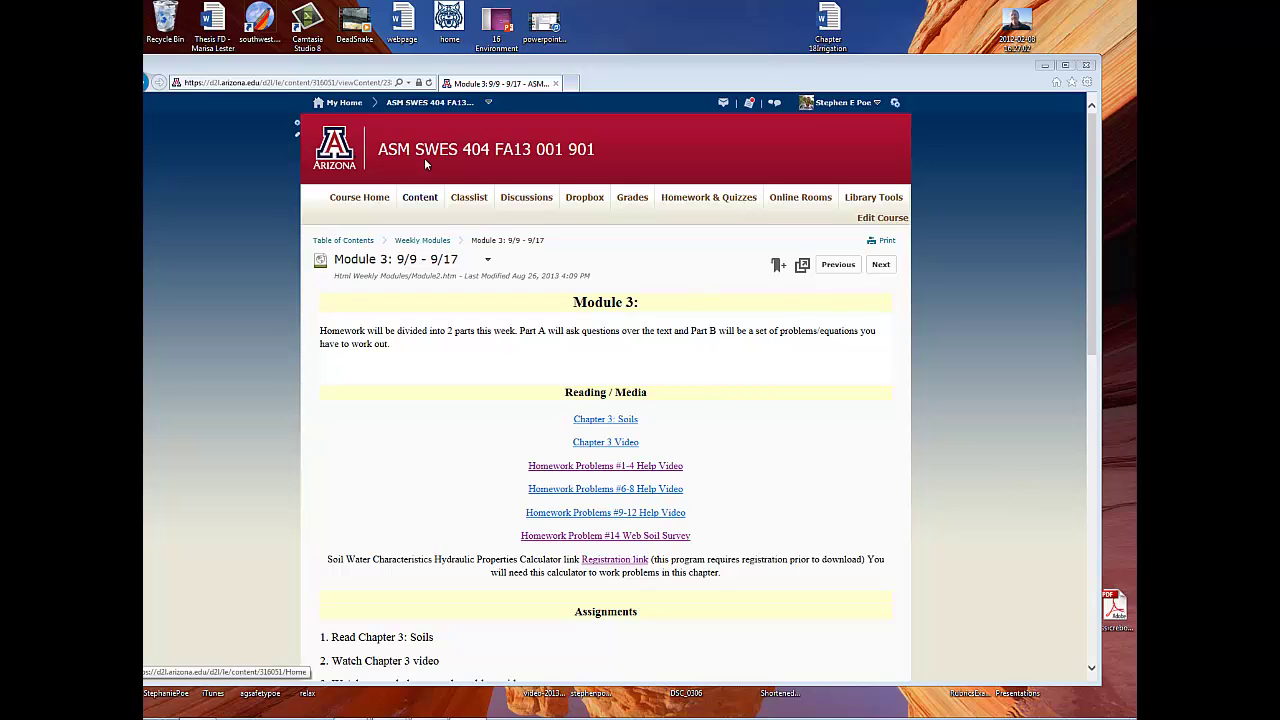
- Open the Soil Water Characteristics calculator's registration form from the course module and enter the registrant's e-mail and full name
click(632, 563)
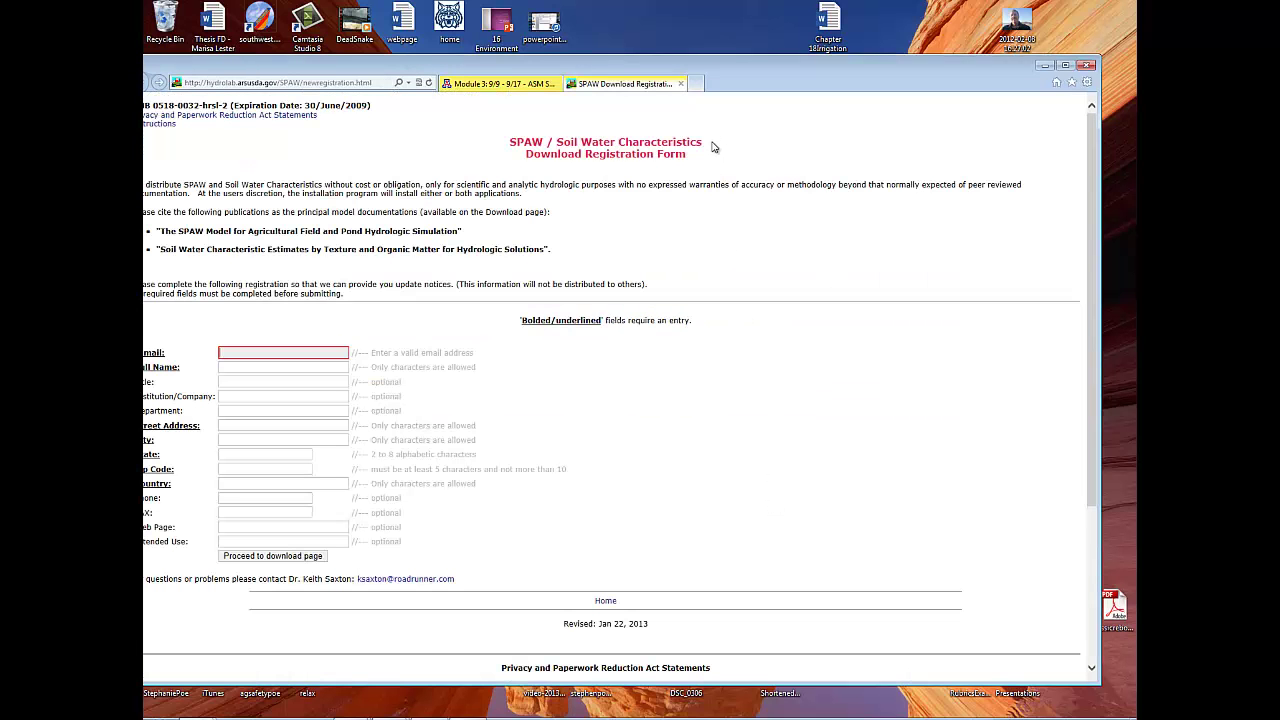
drag(735, 68, 767, 42)
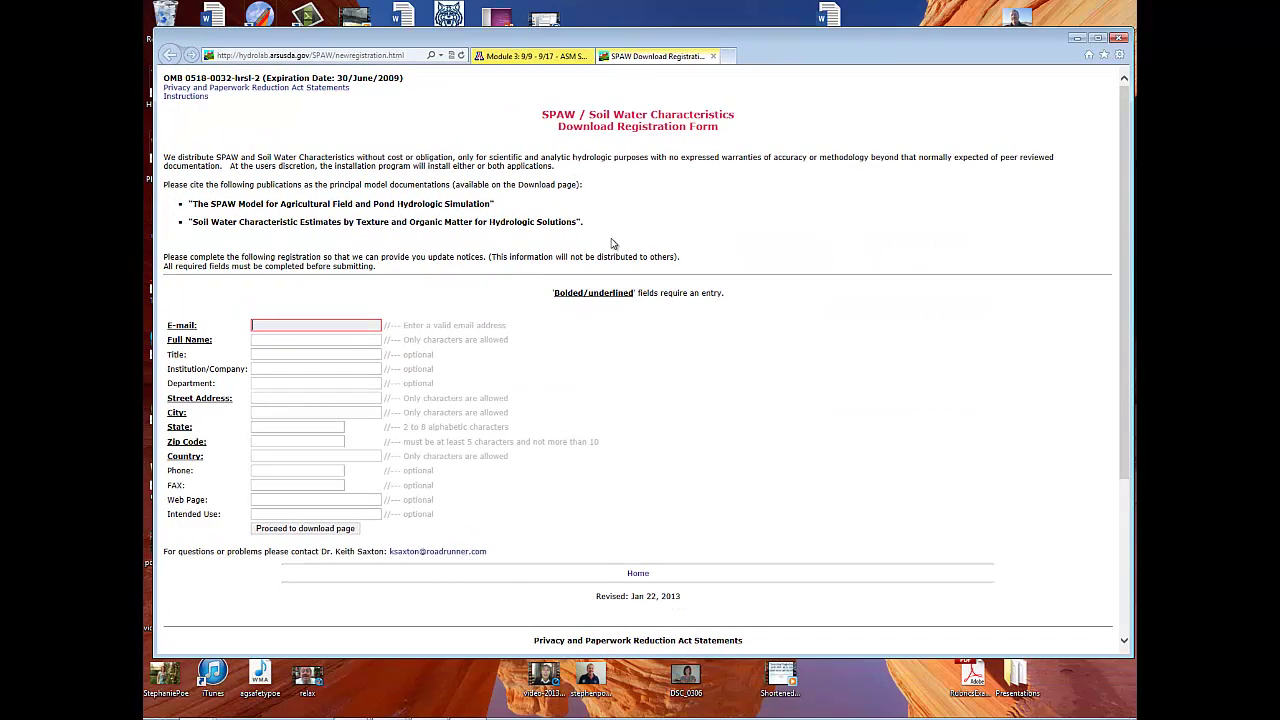
double_click(288, 325)
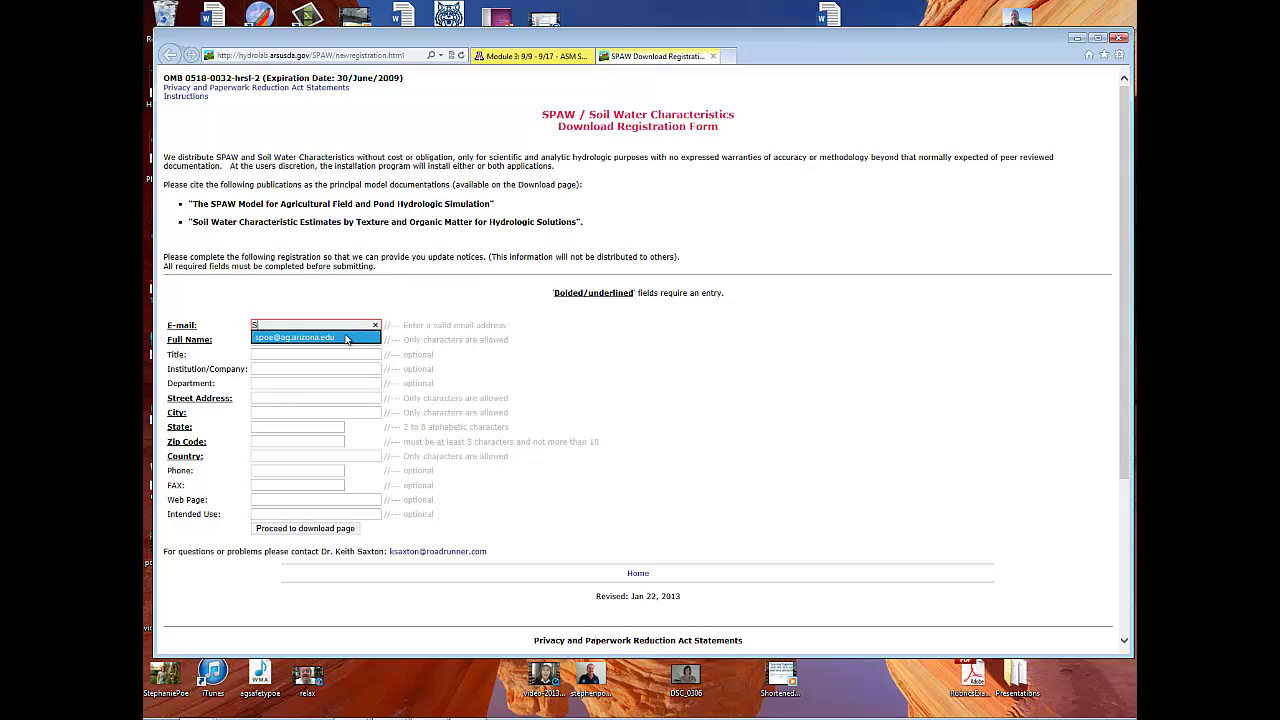
click(341, 338)
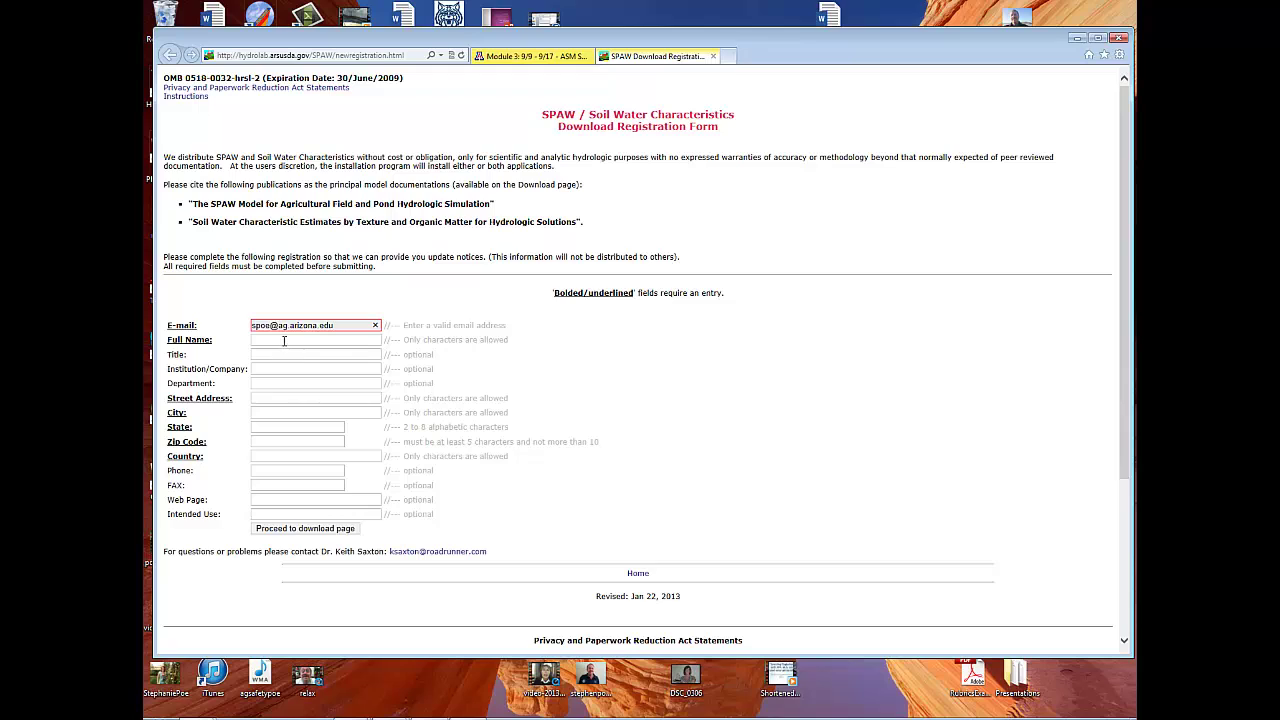
click(284, 340)
text(s)
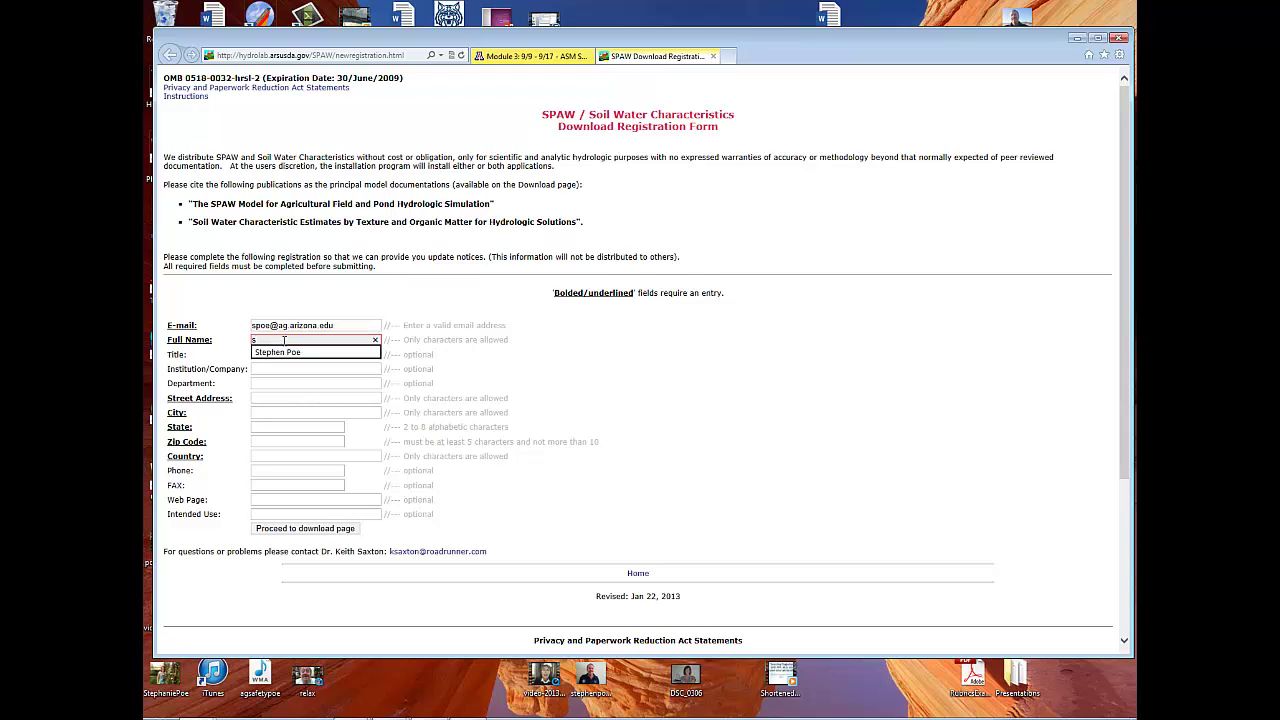
click(279, 355)
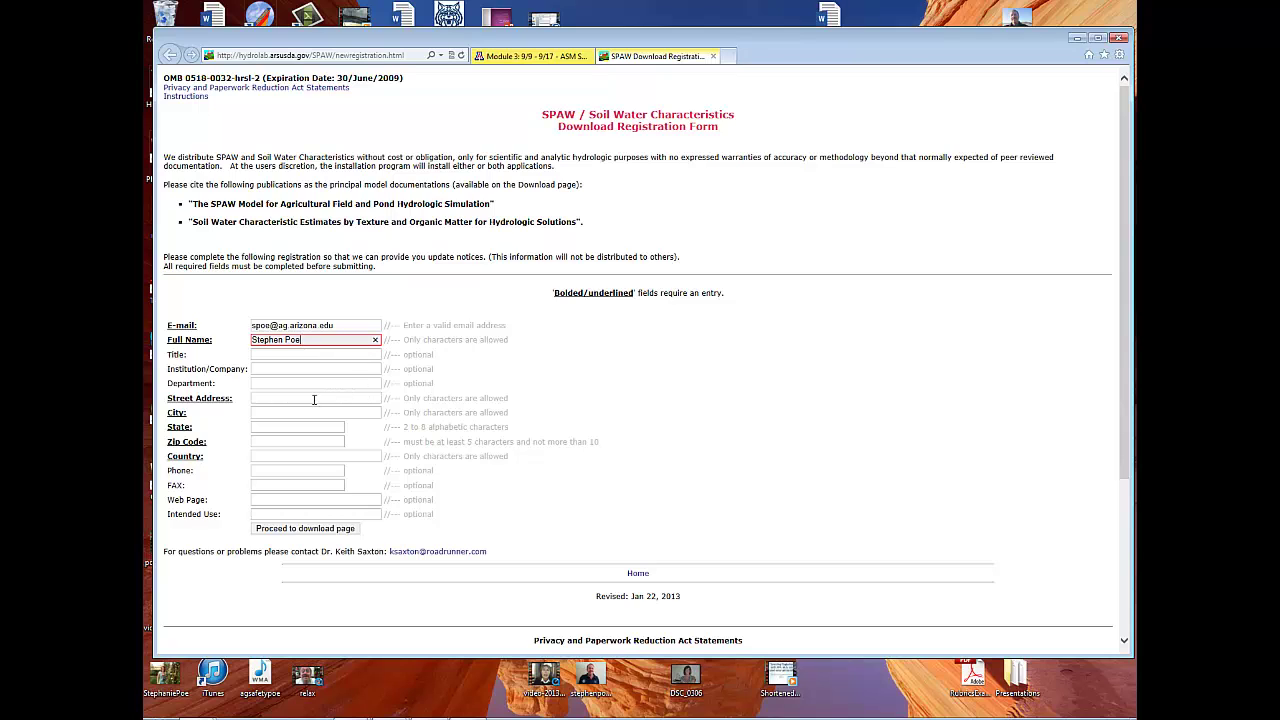
- Fill in the registrant's street address, city, state and zip code on the registration form
click(310, 398)
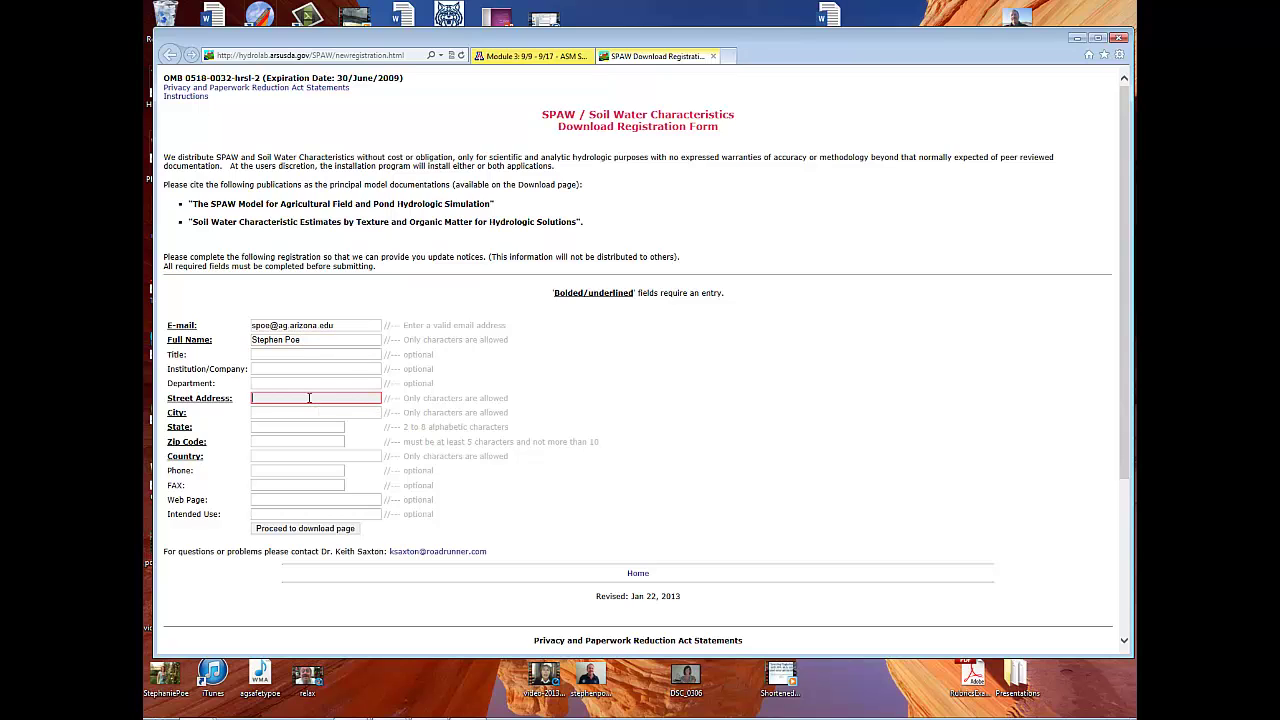
text(40)
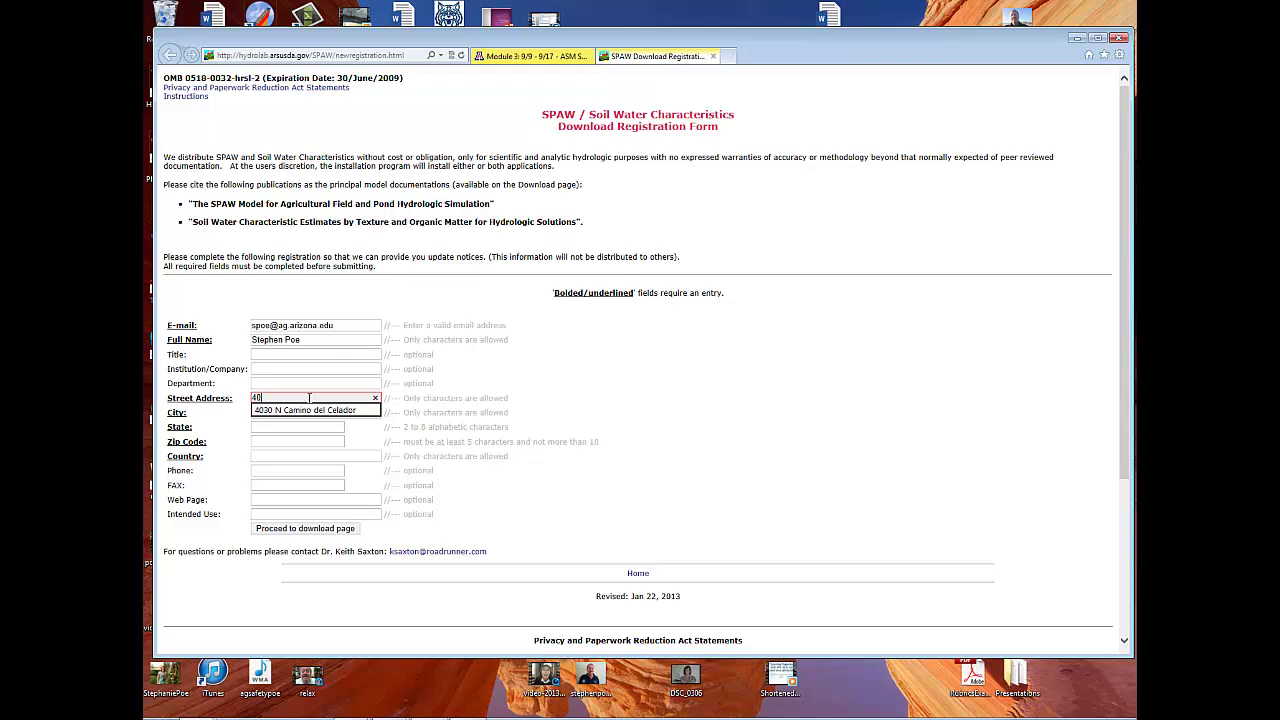
click(281, 412)
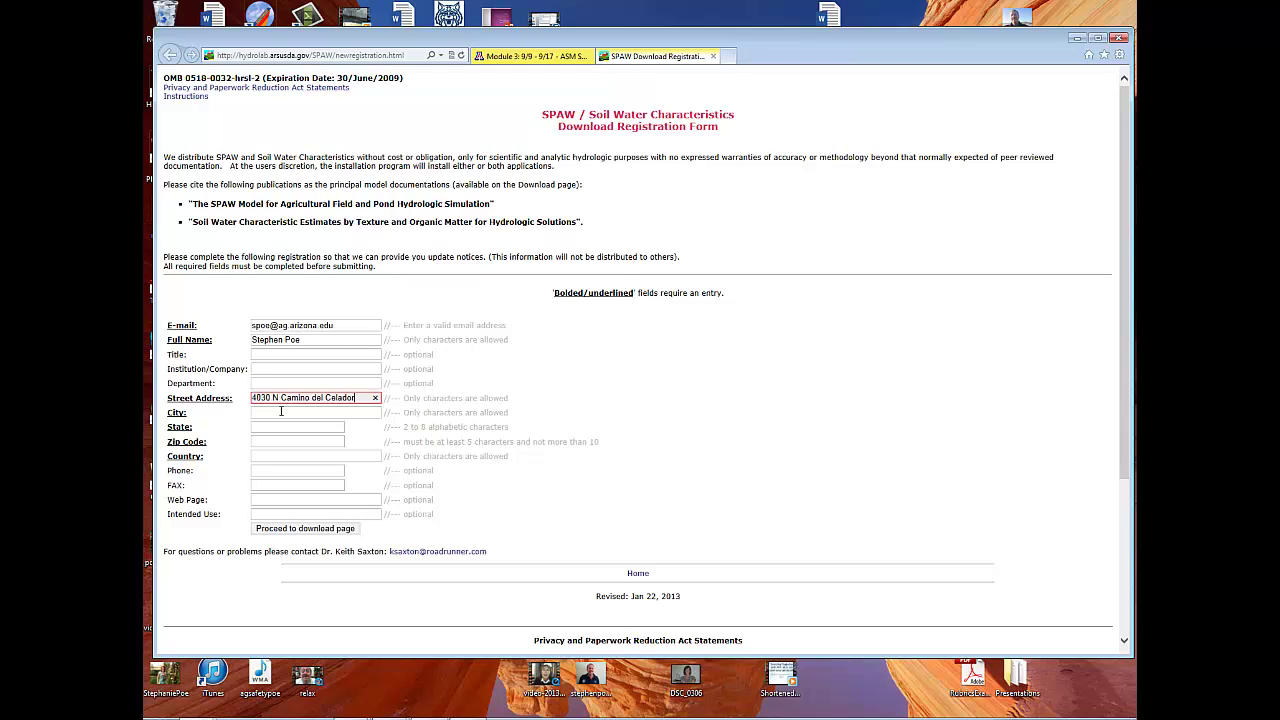
click(280, 412)
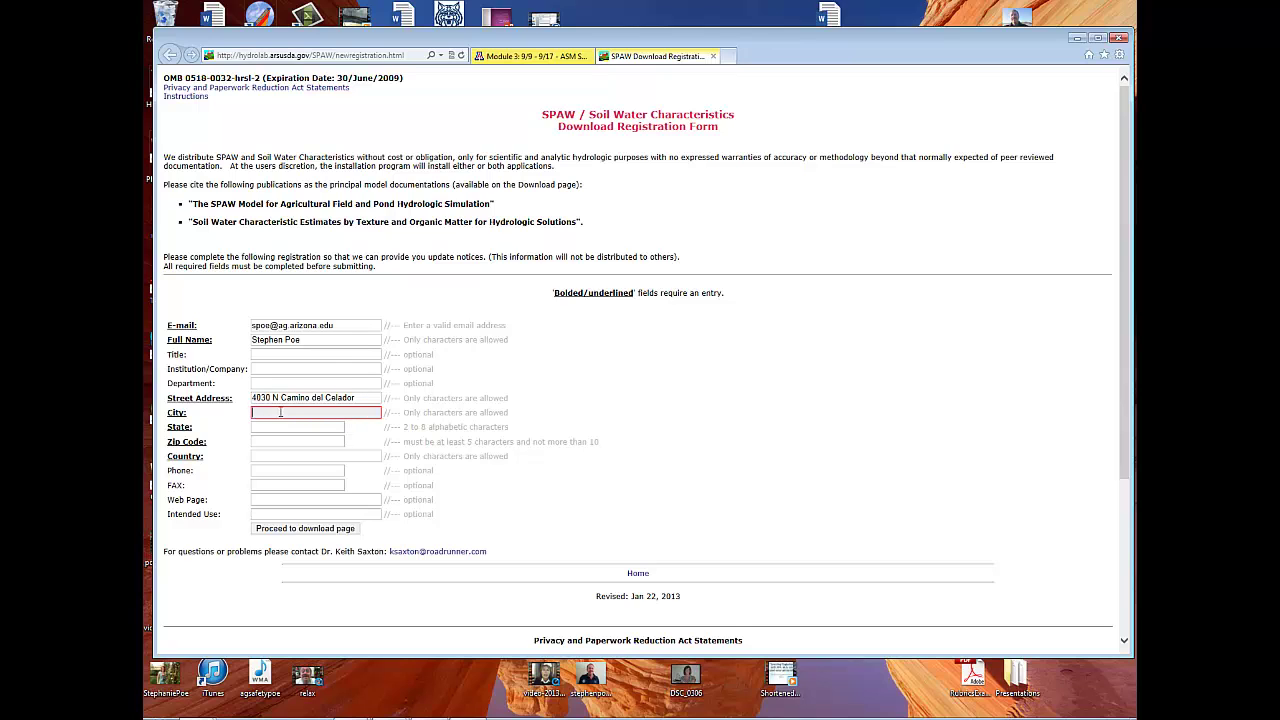
text(T)
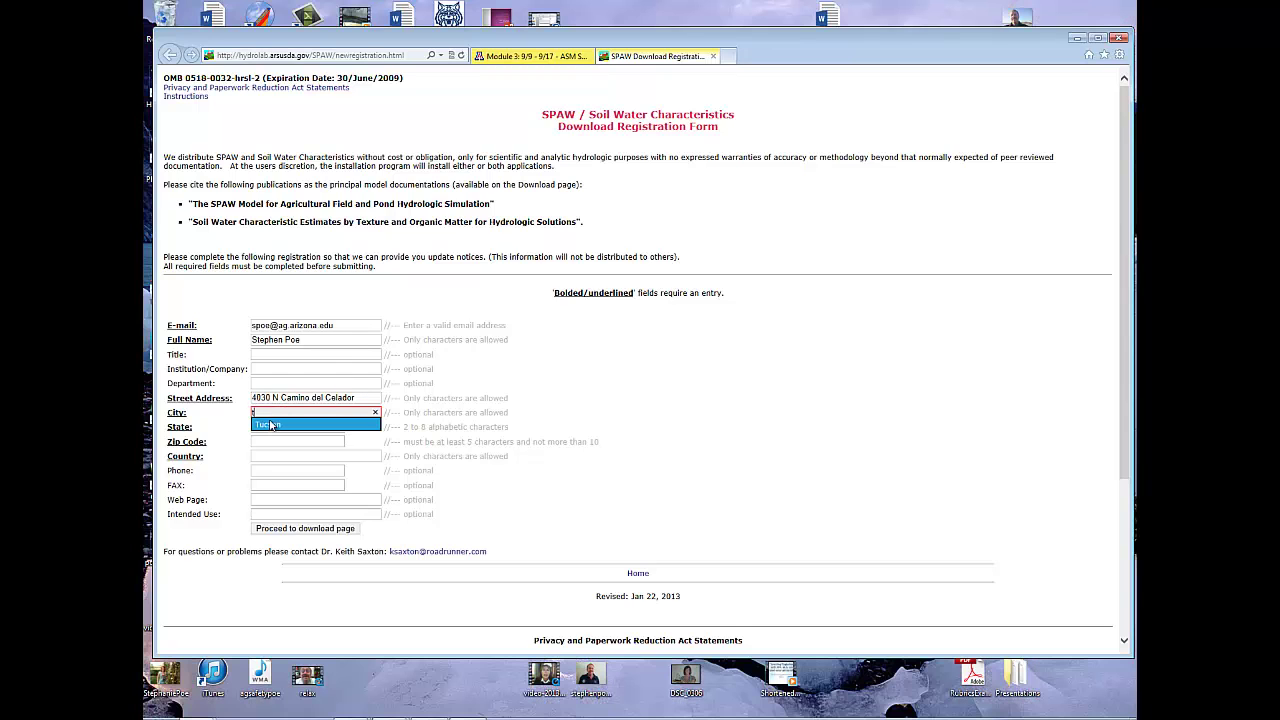
click(270, 425)
click(270, 427)
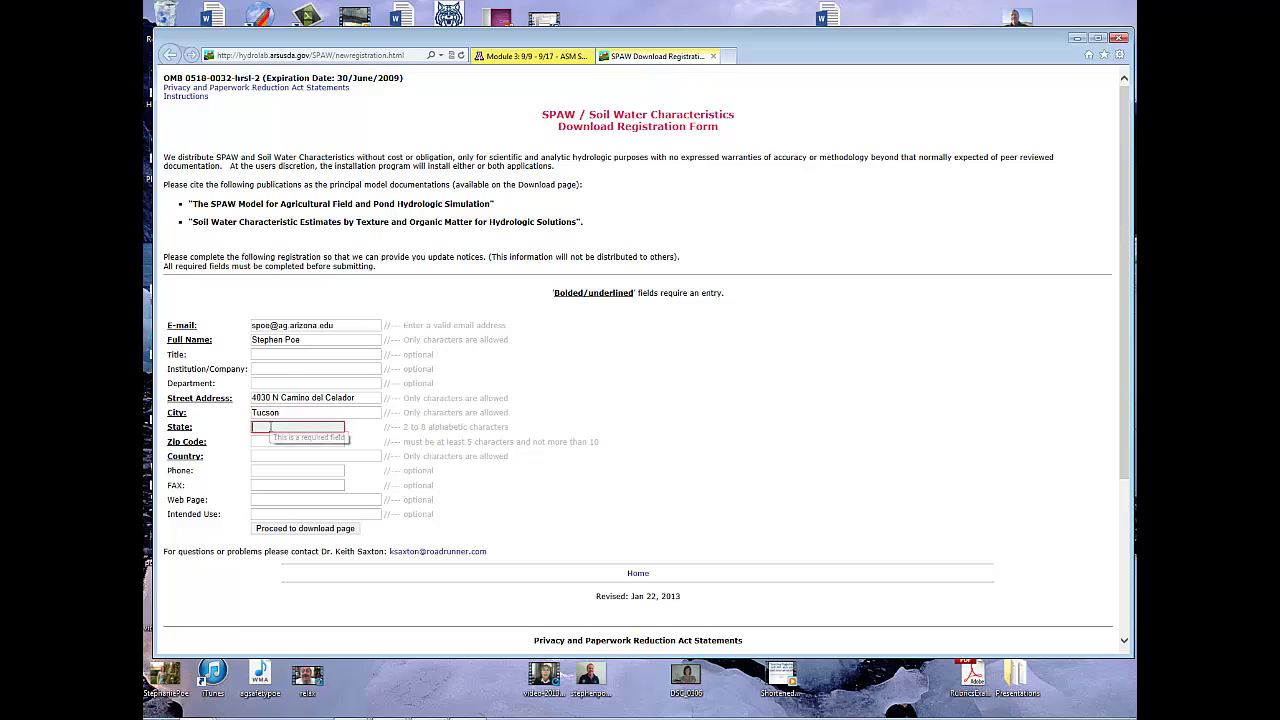
text(a)
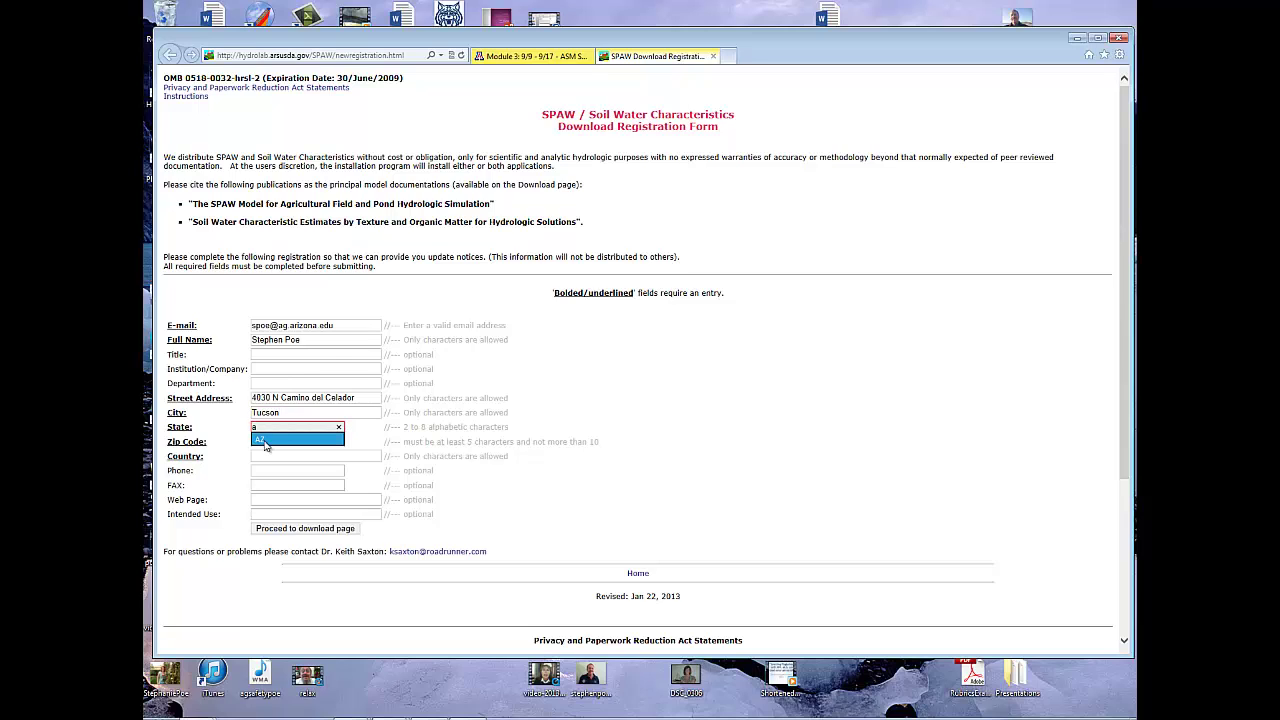
click(266, 440)
click(265, 443)
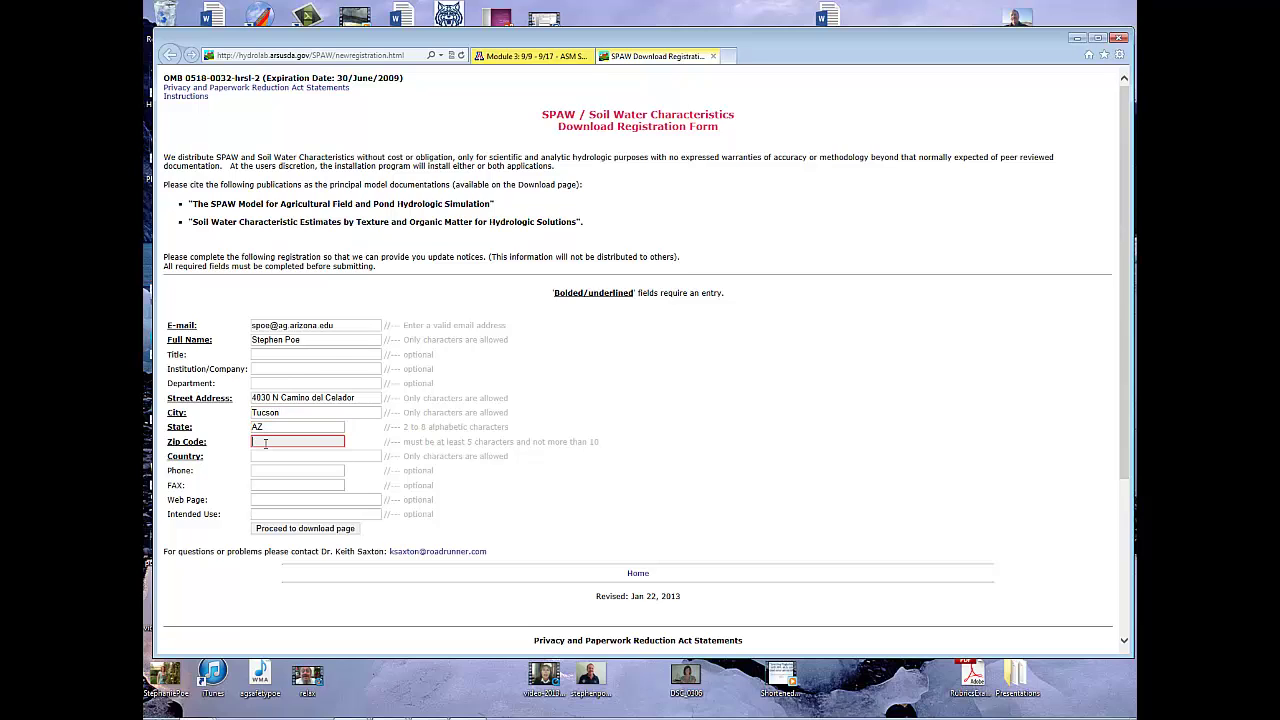
text(8)
click(262, 454)
- Enter usa as the country and submit the registration to reach the download page
click(262, 456)
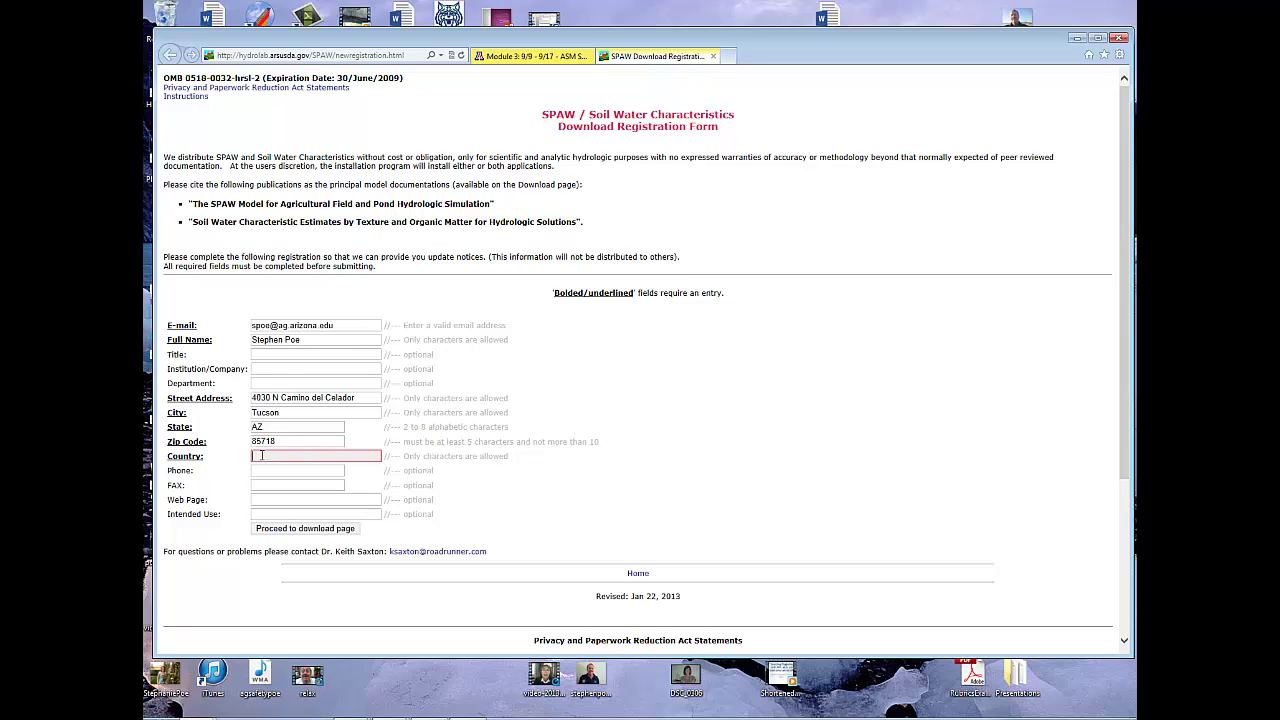
text(u)
click(259, 469)
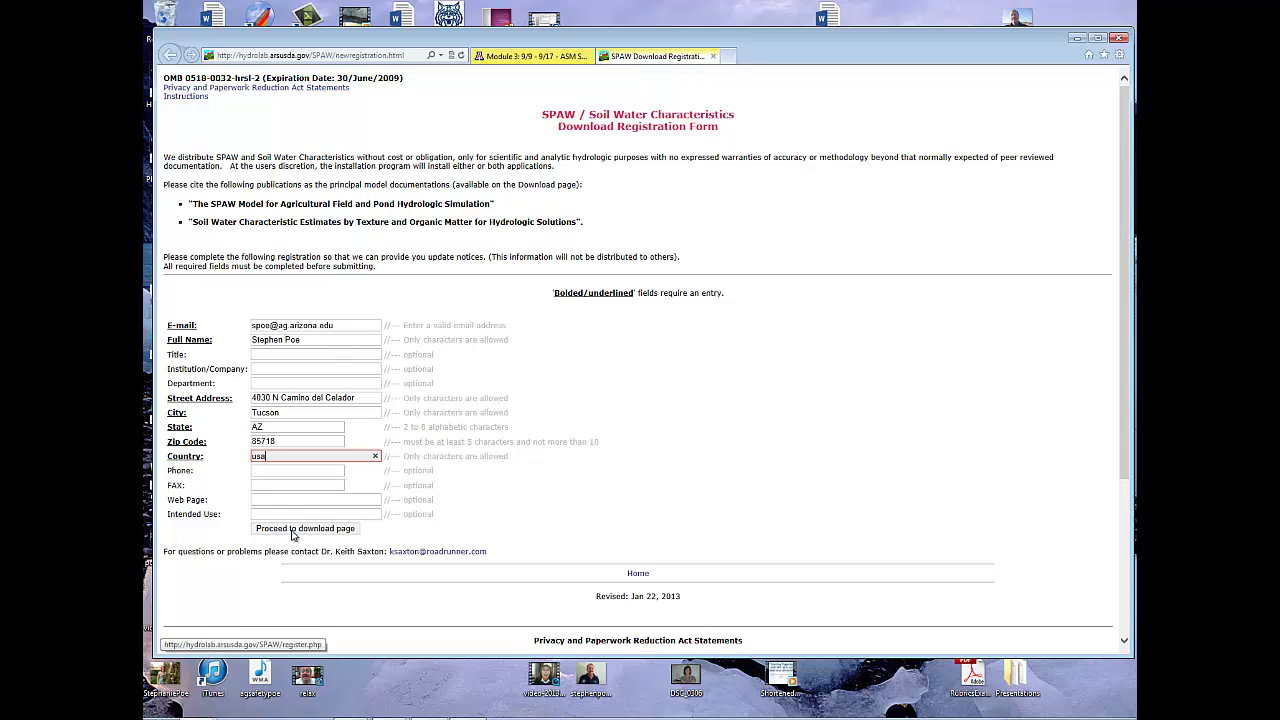
click(293, 533)
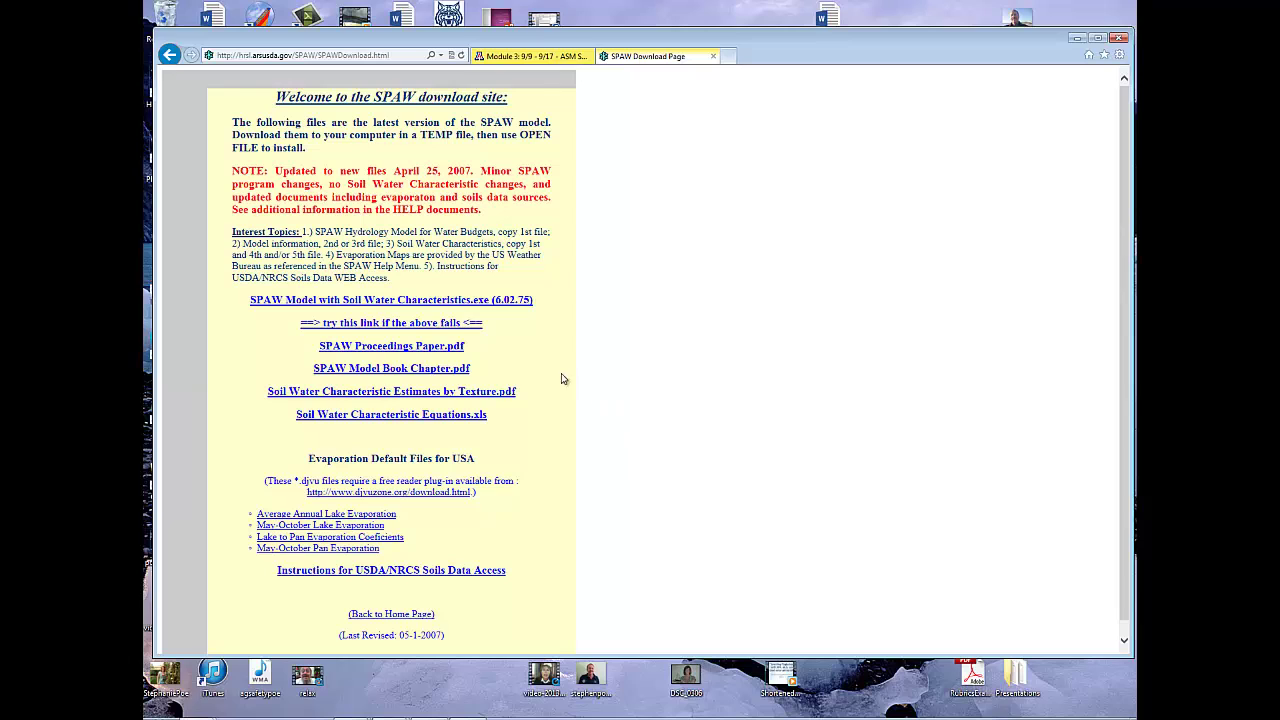
- Run the SPAW Model with Soil Water Characteristics.exe (6.02.75) installer directly from the site and accept its license agreement
click(386, 306)
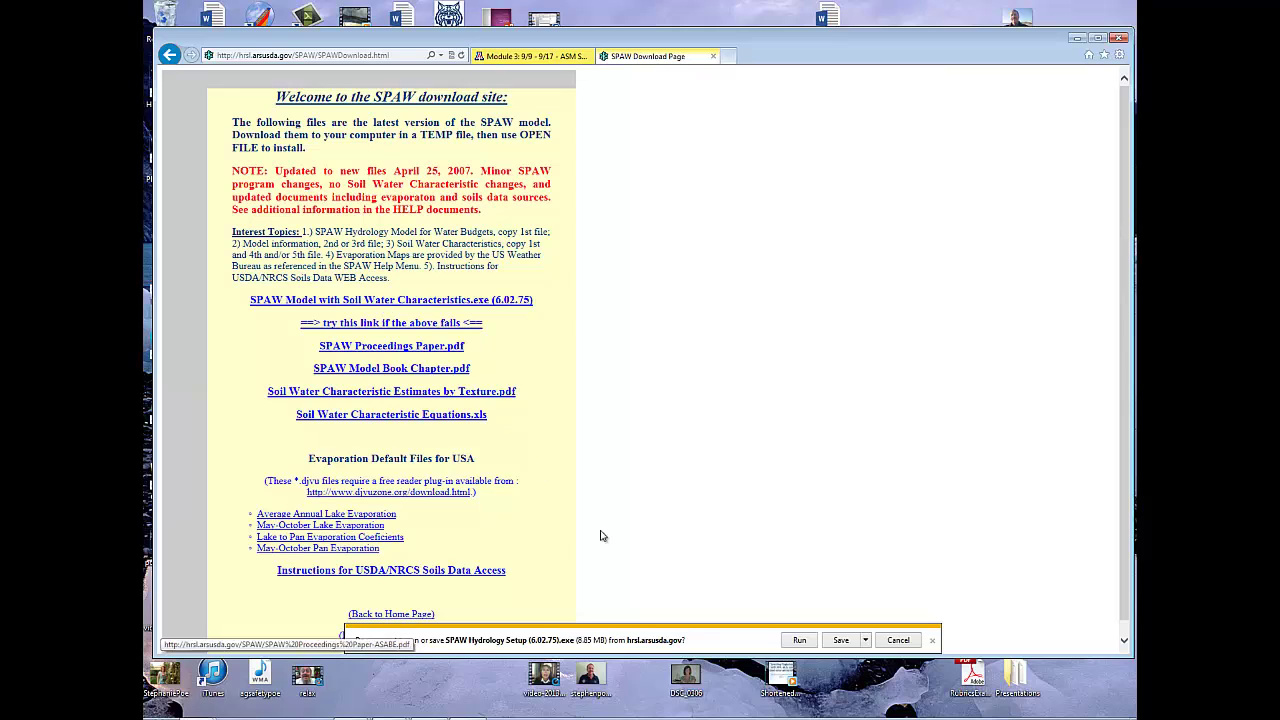
click(800, 642)
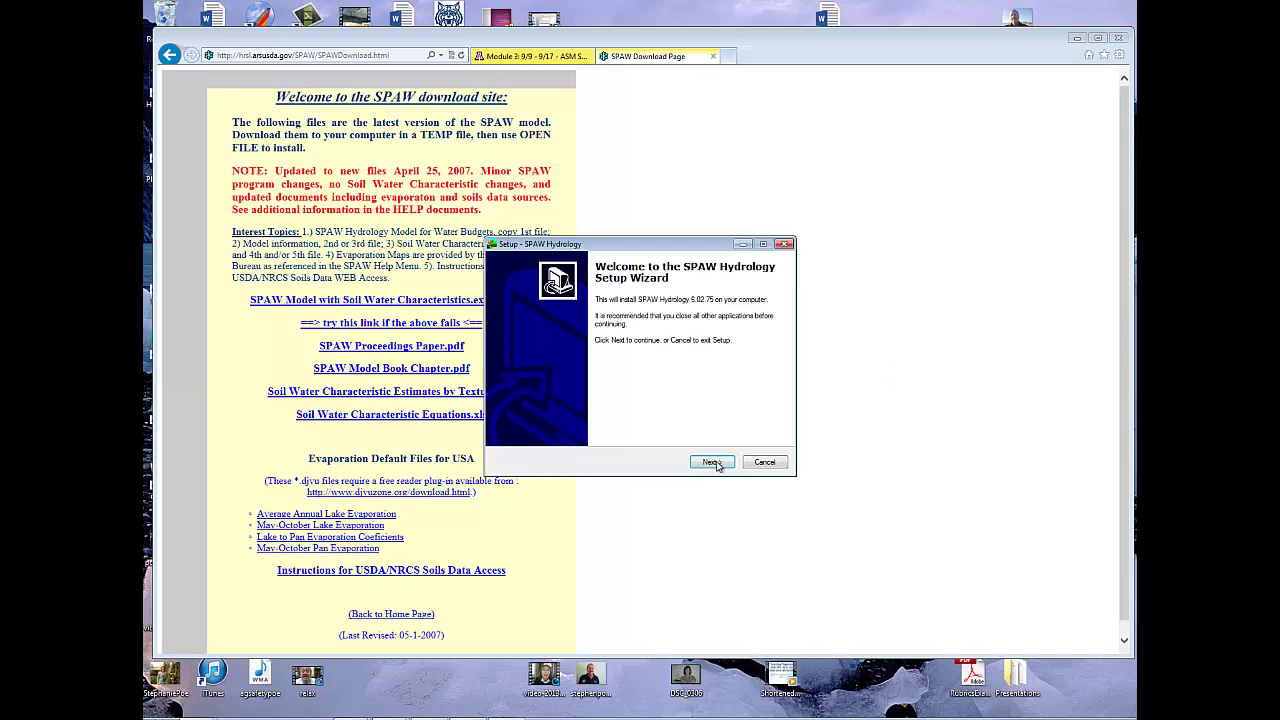
click(712, 463)
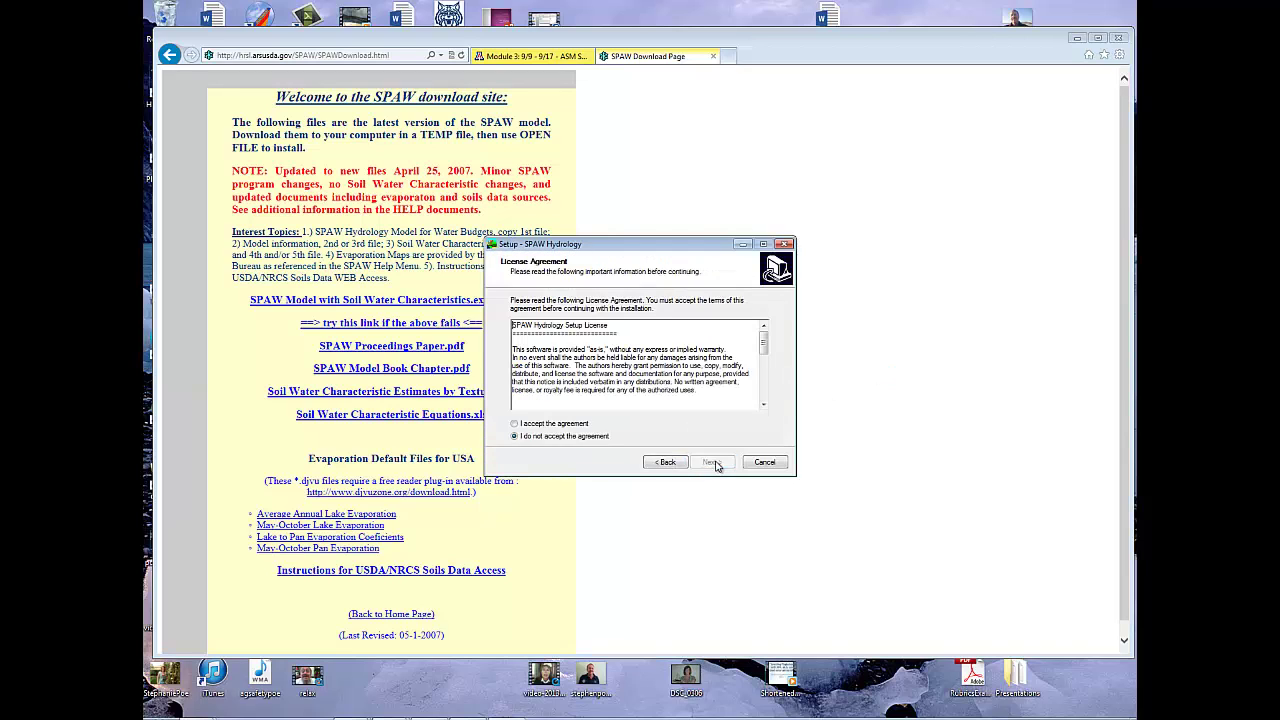
click(513, 424)
click(706, 463)
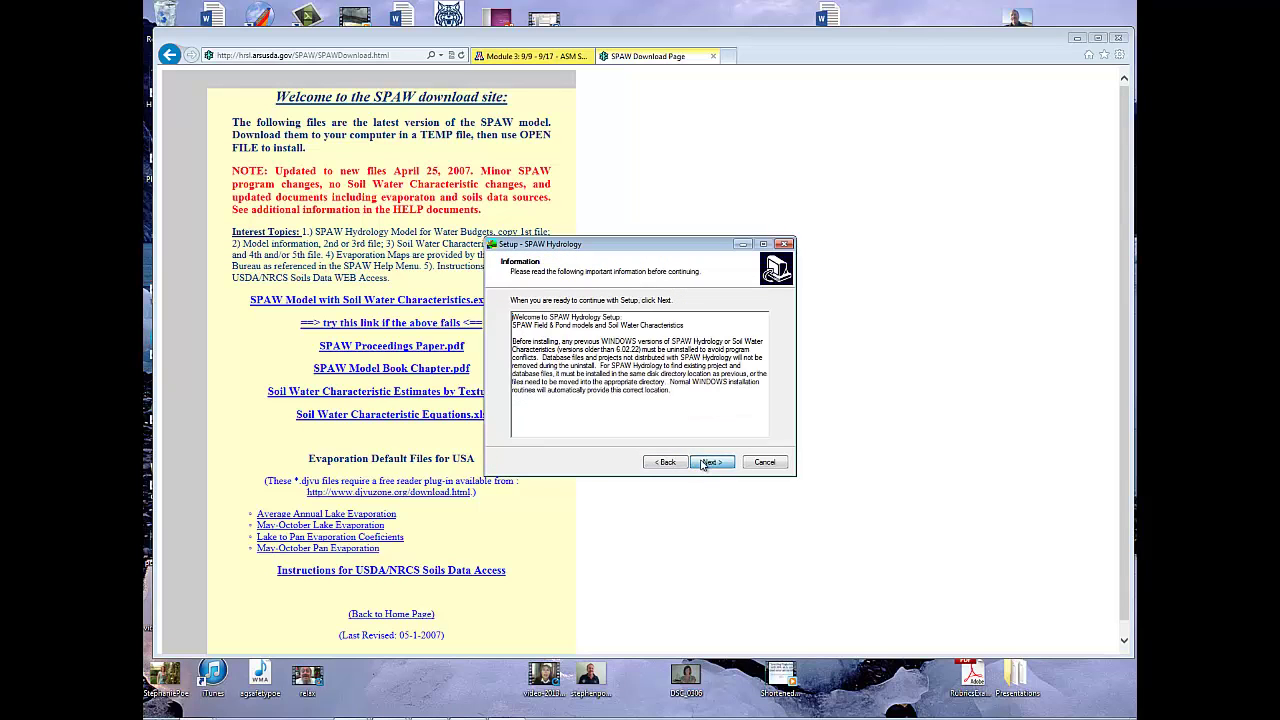
- Install the Complete component set with the default destination and SPAW Hydrology Start menu folder, including a desktop icon
click(708, 463)
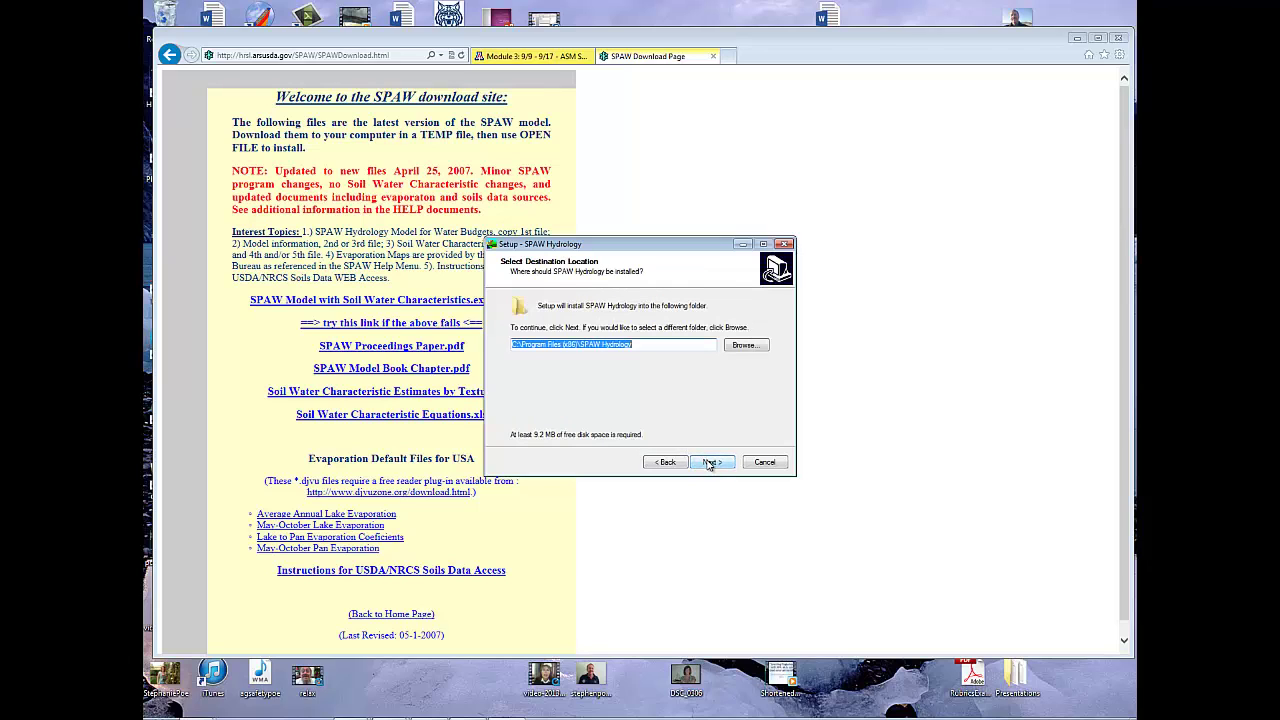
click(709, 463)
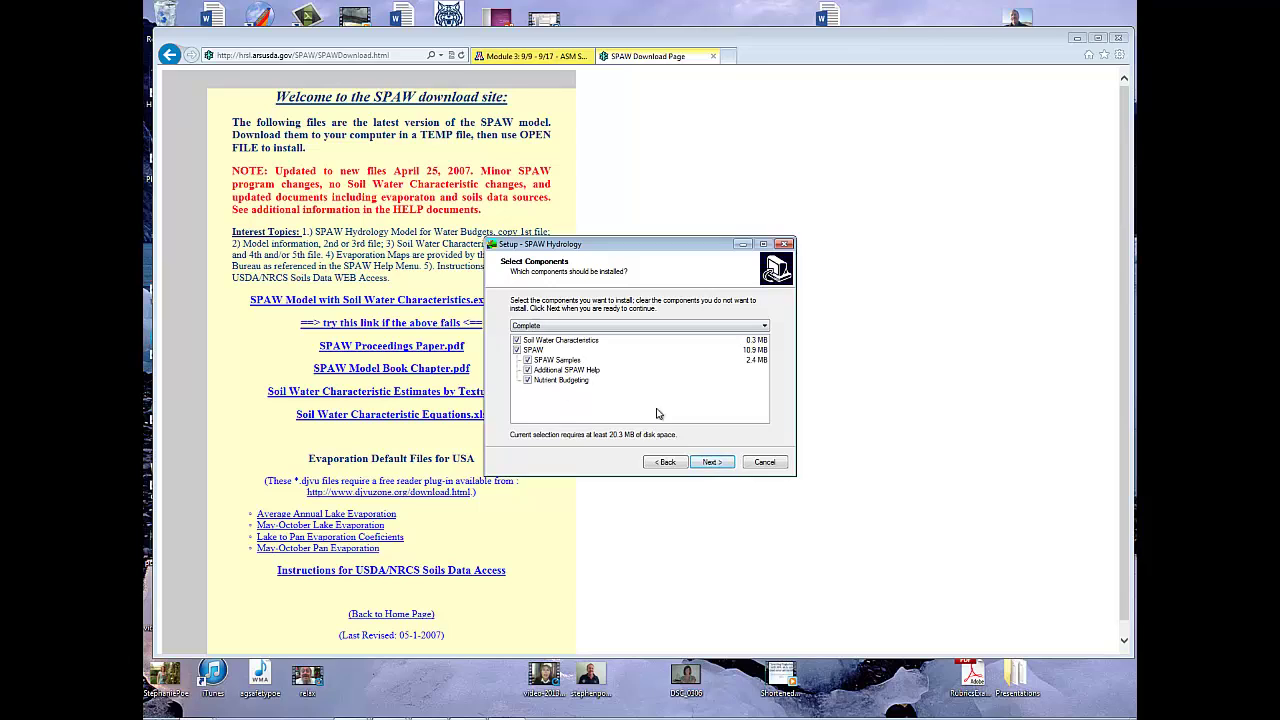
click(711, 463)
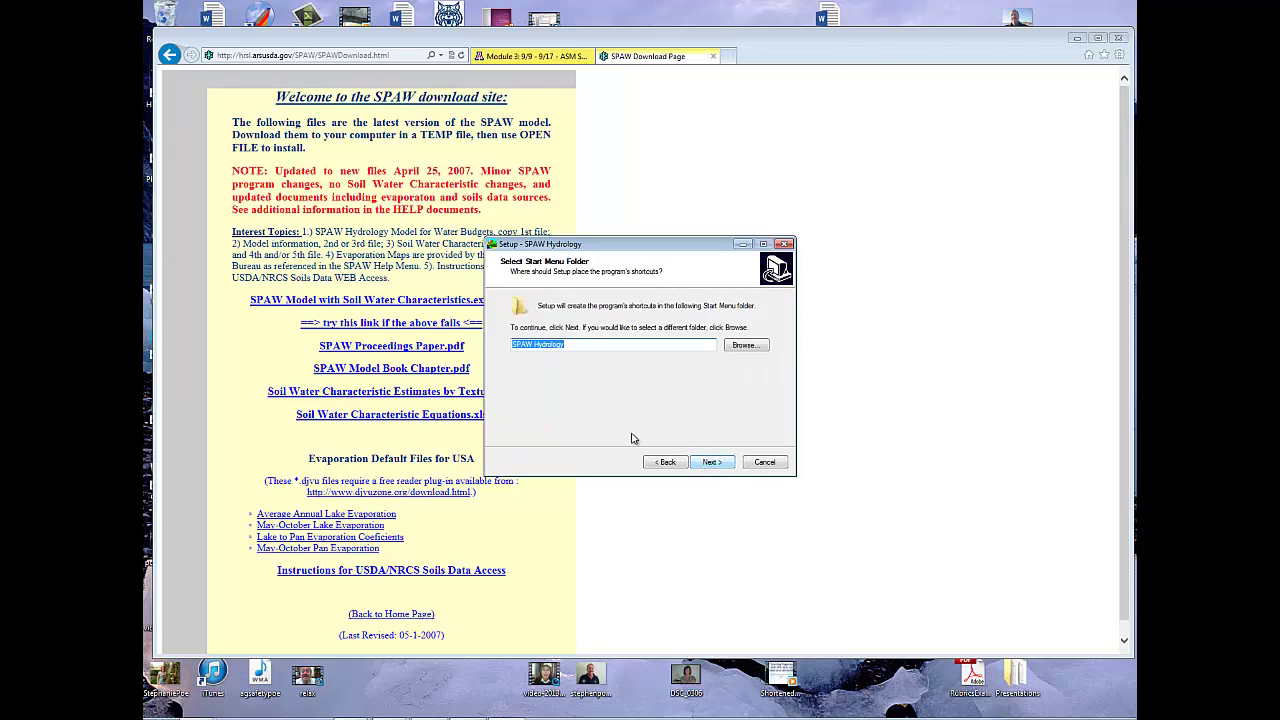
click(716, 463)
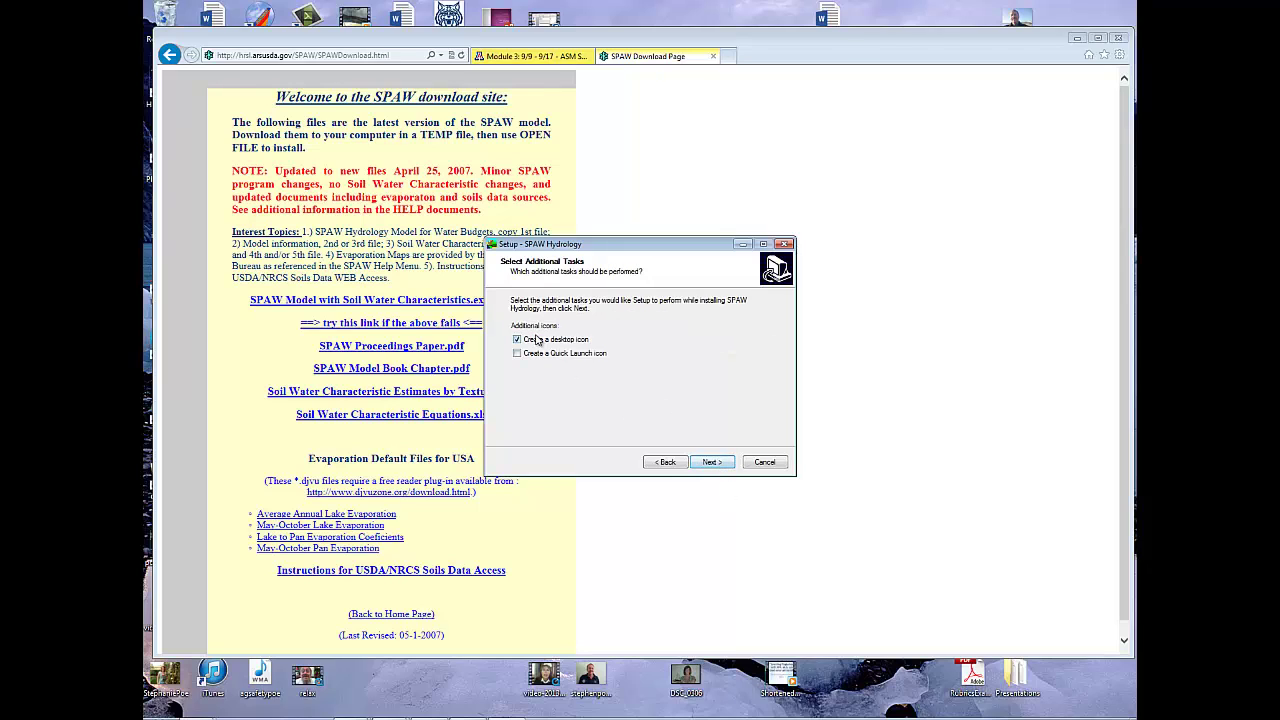
click(712, 461)
click(710, 463)
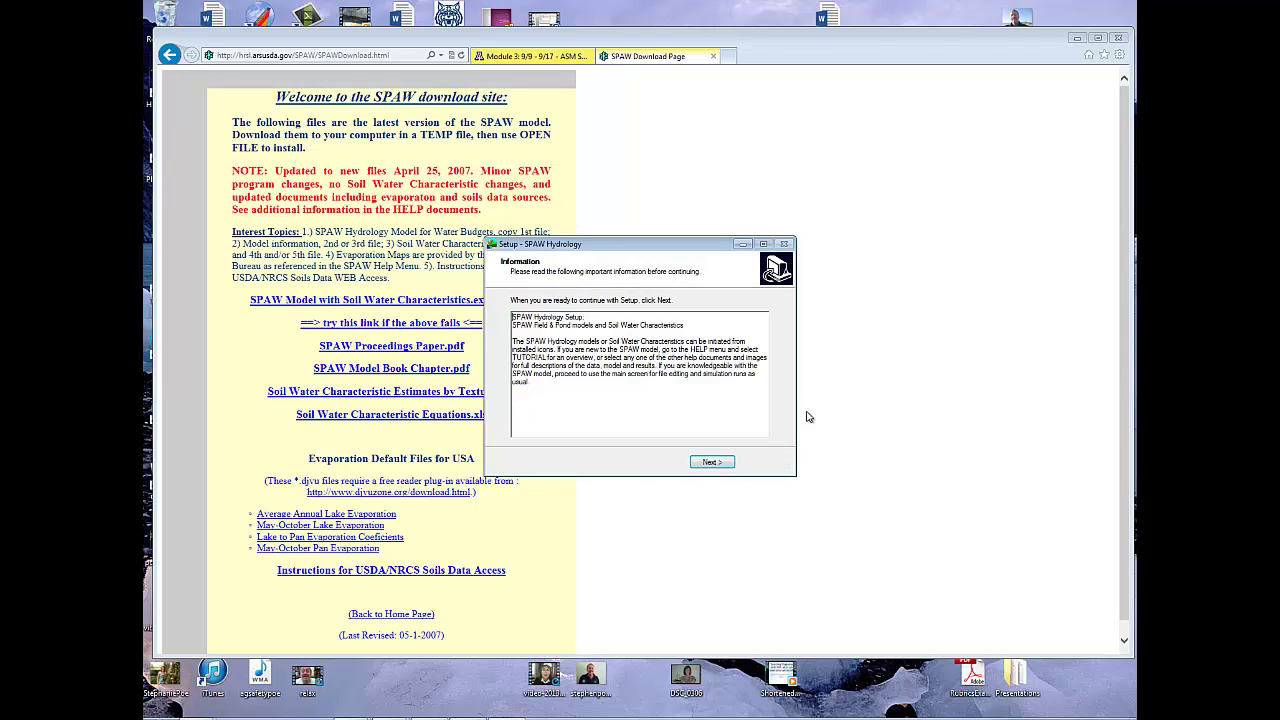
- Finish the SPAW Hydrology setup and tell the compatibility assistant that the program installed correctly
click(716, 466)
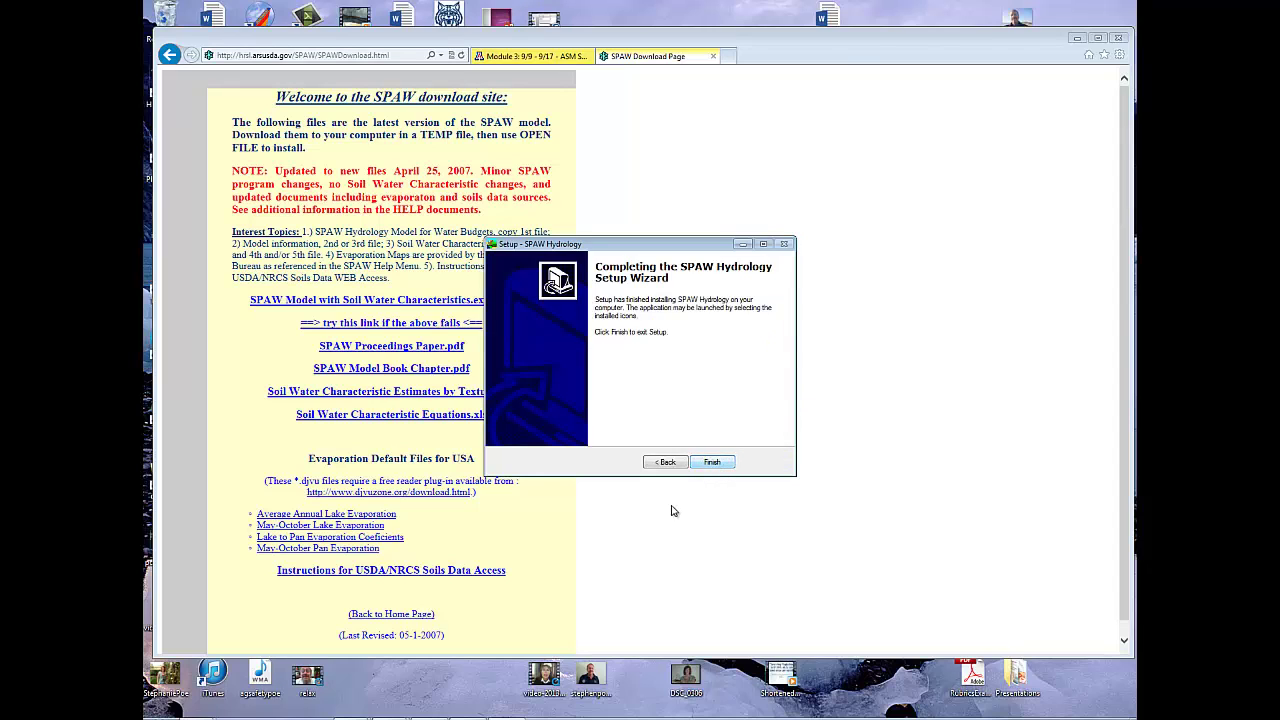
click(714, 463)
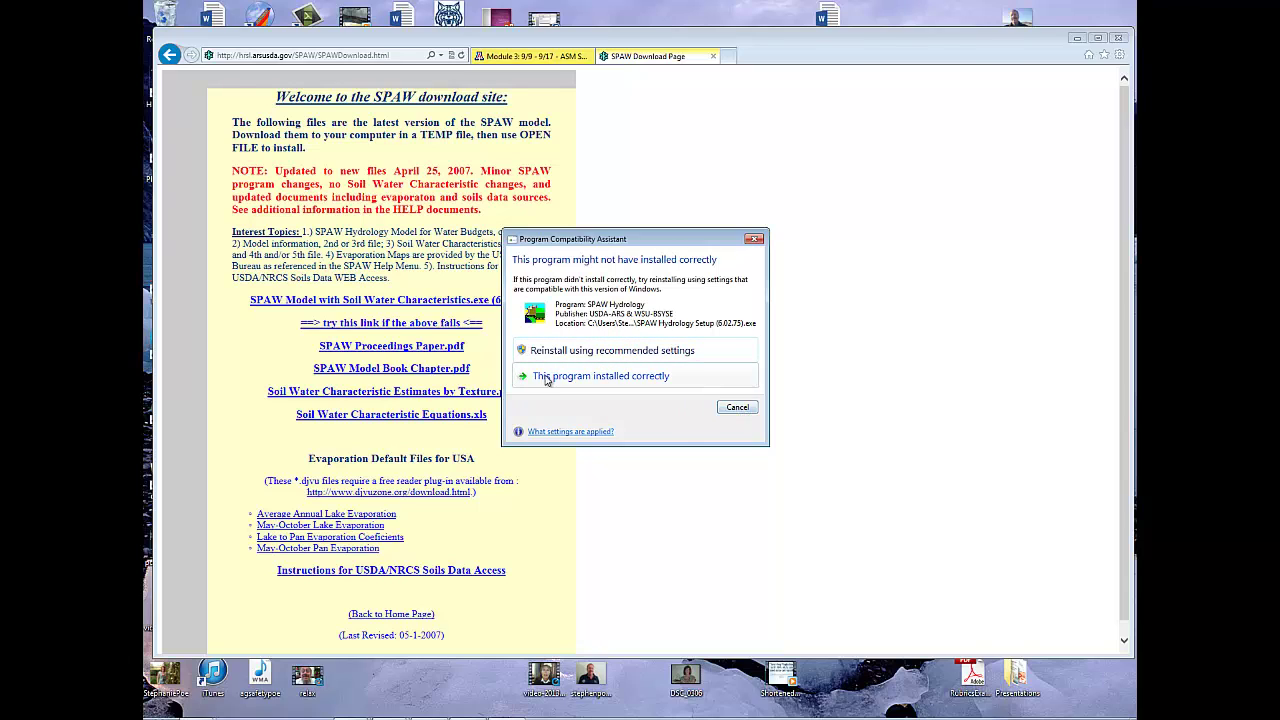
click(546, 376)
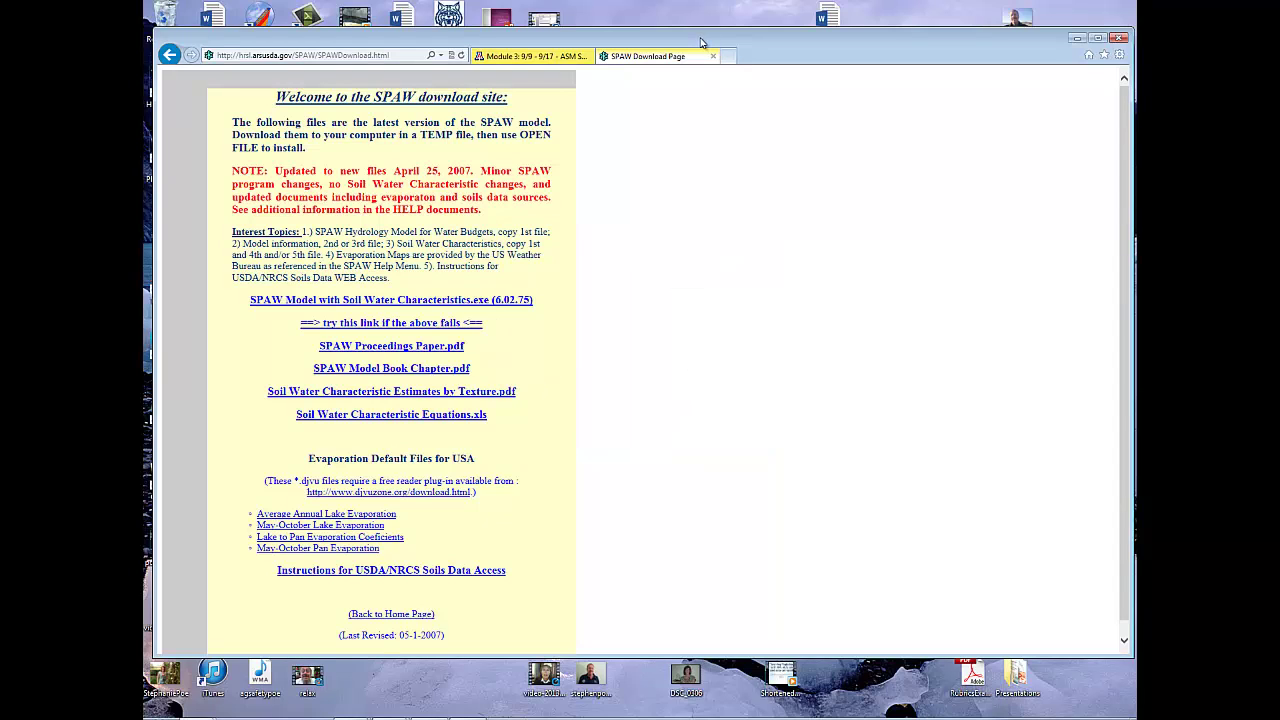
- Minimize the browser, launch SPAW from the desktop and save the user options with the existing user name
click(1076, 37)
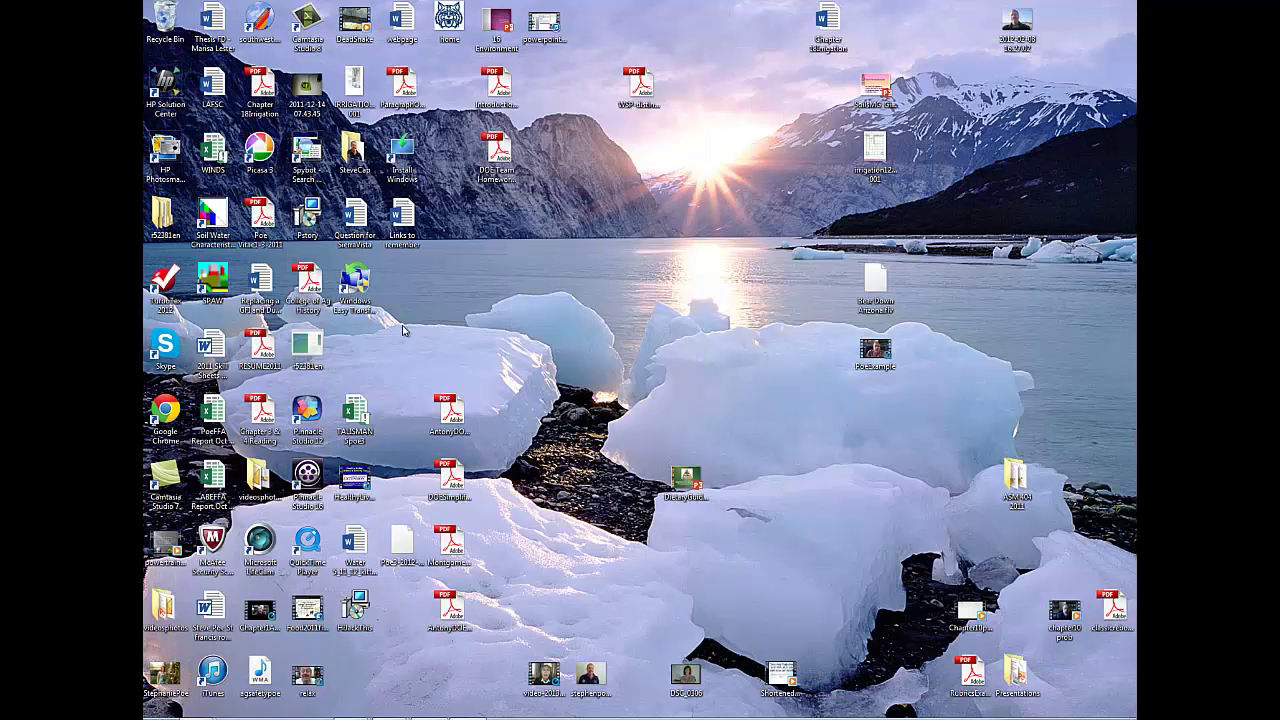
double_click(215, 276)
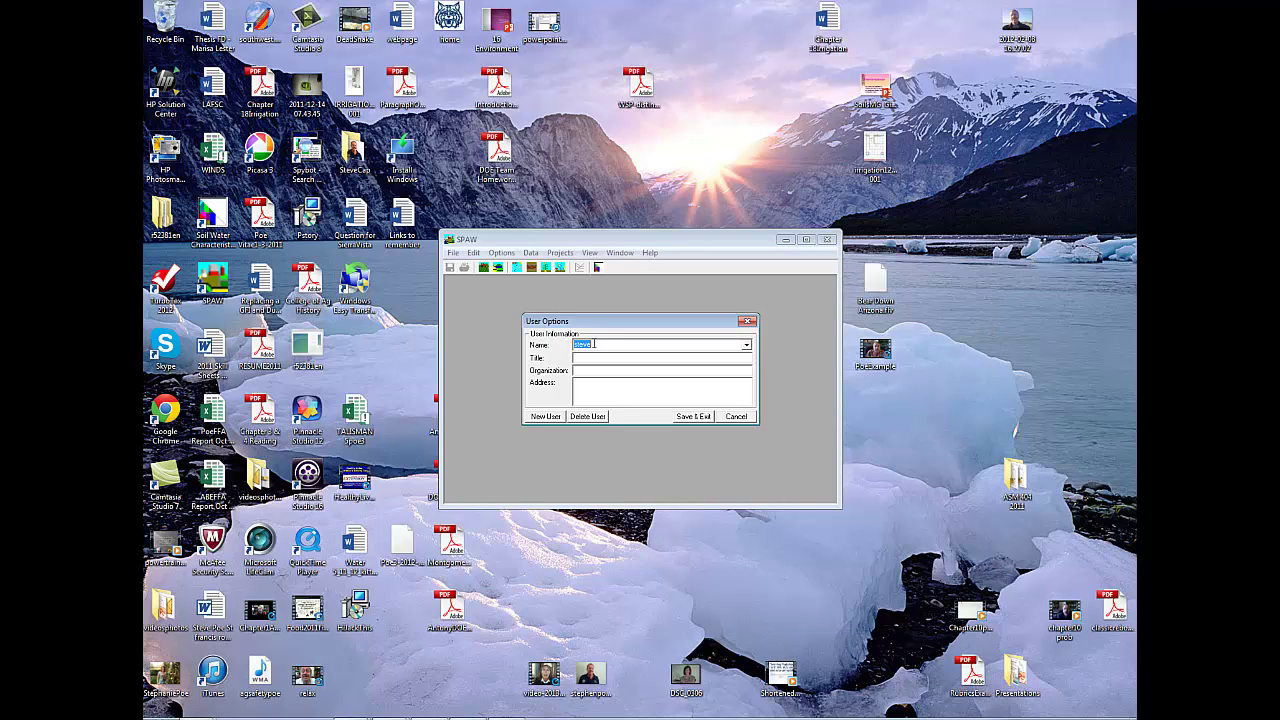
click(693, 417)
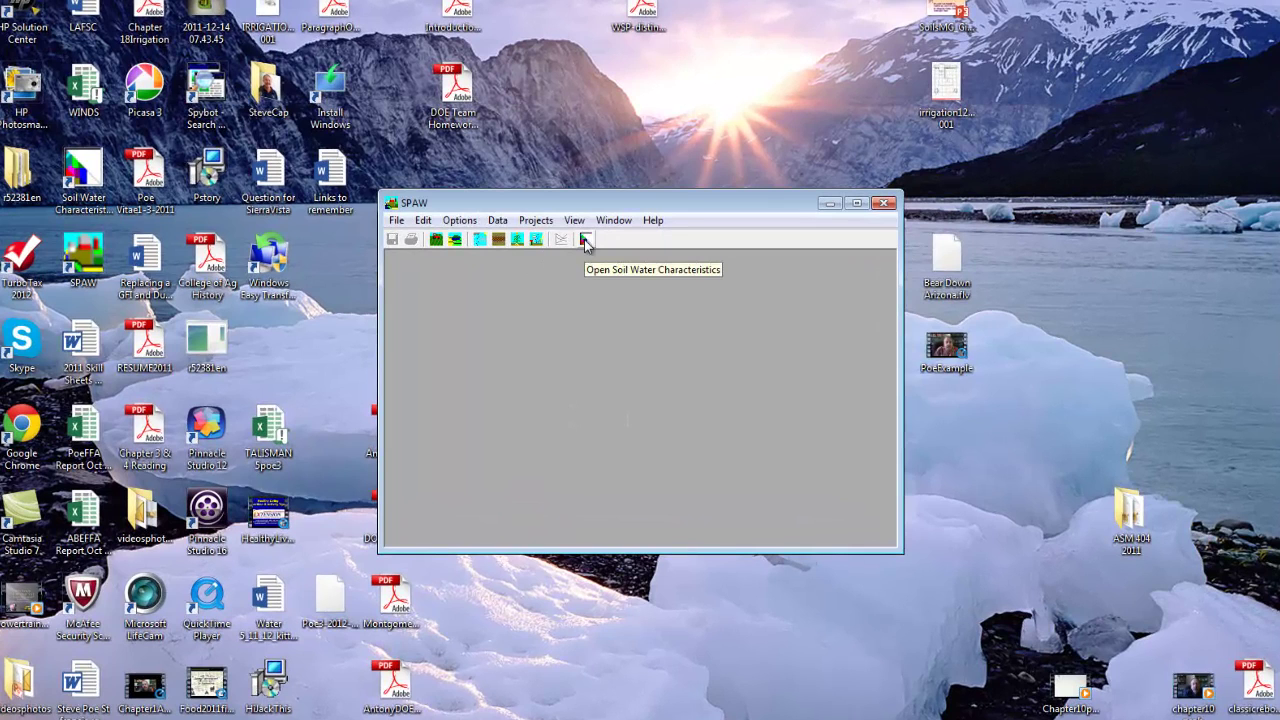
- Open the Soil Water Characteristics calculator and maximize the SPAW window
click(586, 243)
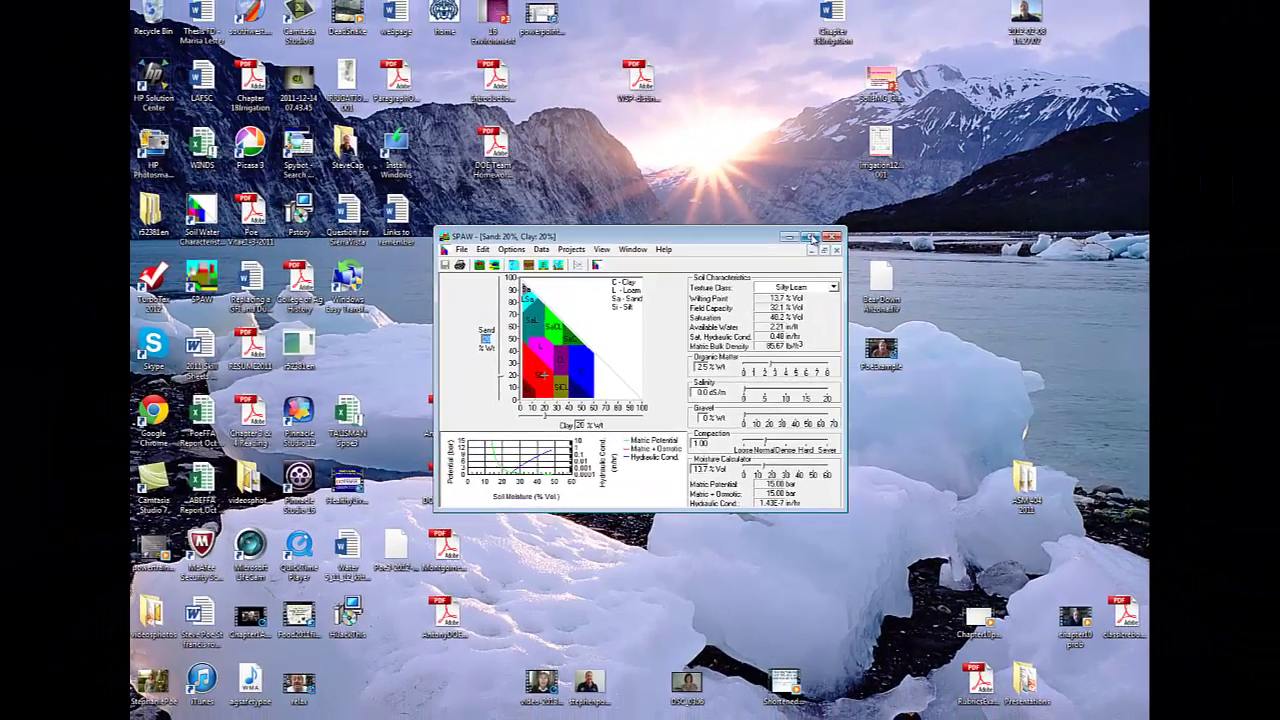
click(833, 222)
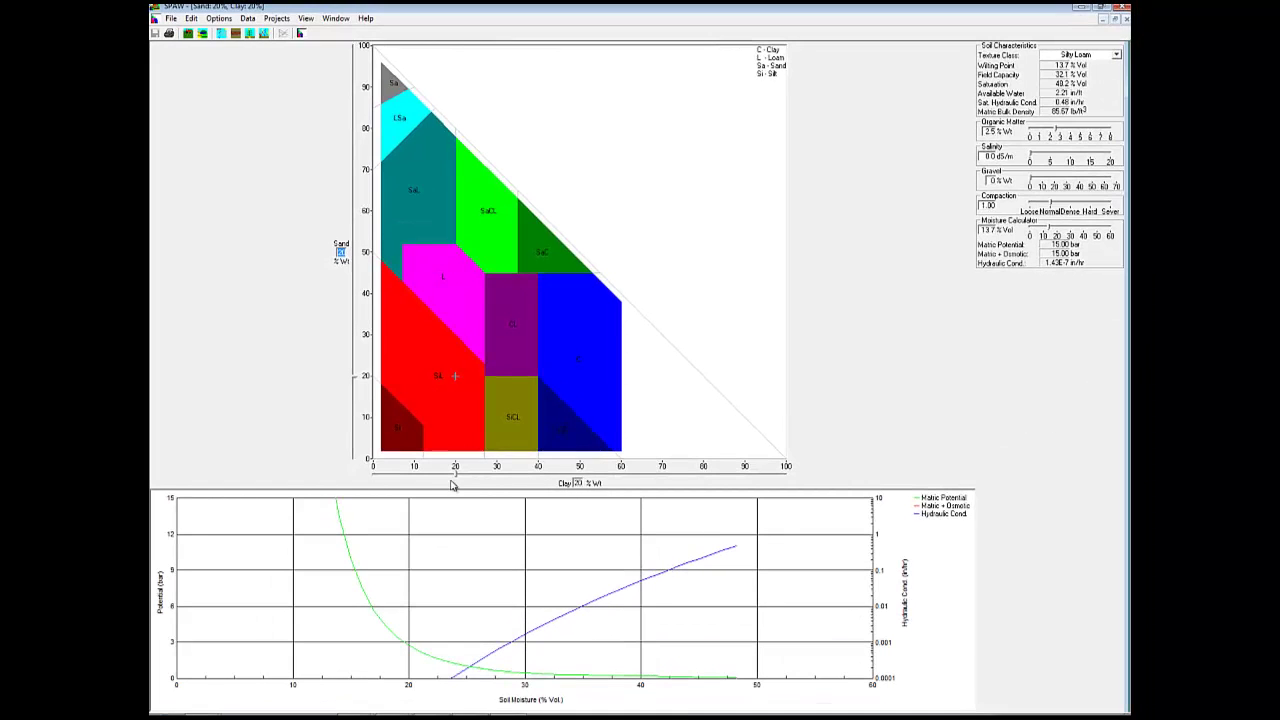
- Vary the clay and sand percentages with the texture triangle's sliders, ending at 14% sand and 27% clay
mouse_move(455, 475)
mouse_down()
mouse_move(580, 475)
mouse_move(440, 467)
mouse_up()
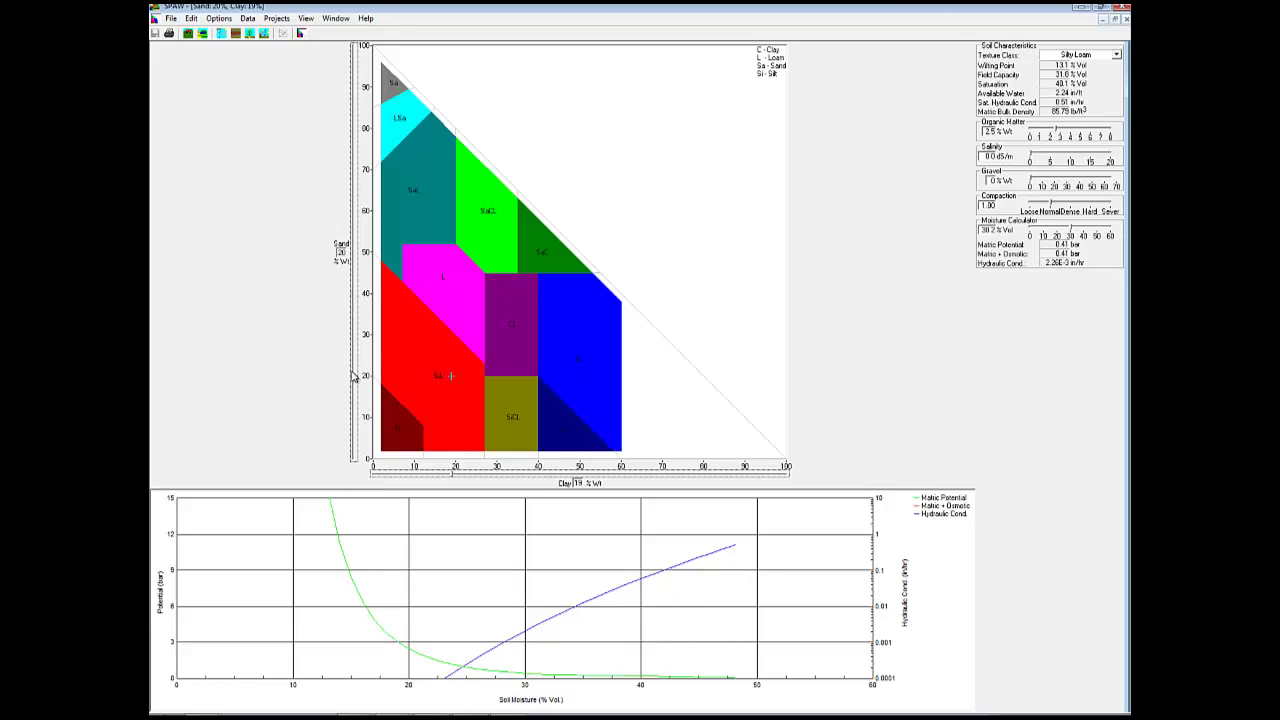
mouse_move(355, 383)
mouse_down()
mouse_move(364, 334)
mouse_move(364, 362)
mouse_up()
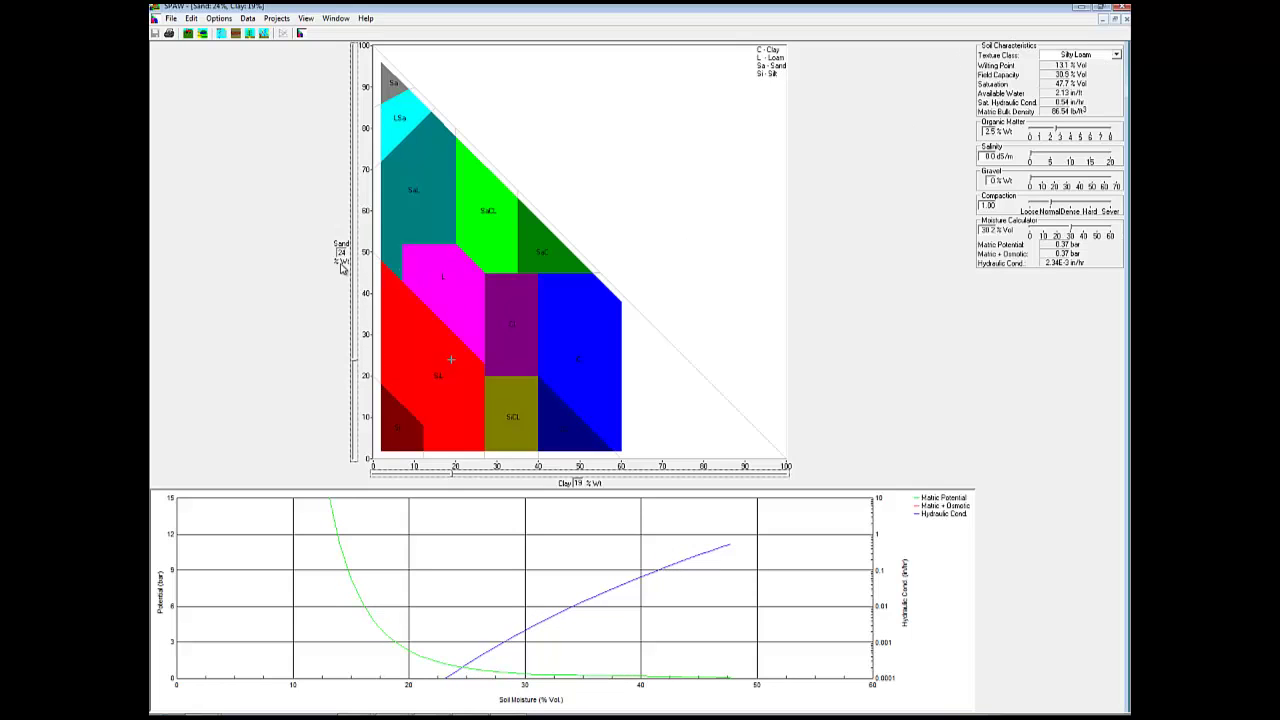
mouse_move(355, 366)
mouse_down()
mouse_move(366, 203)
mouse_move(353, 406)
mouse_up()
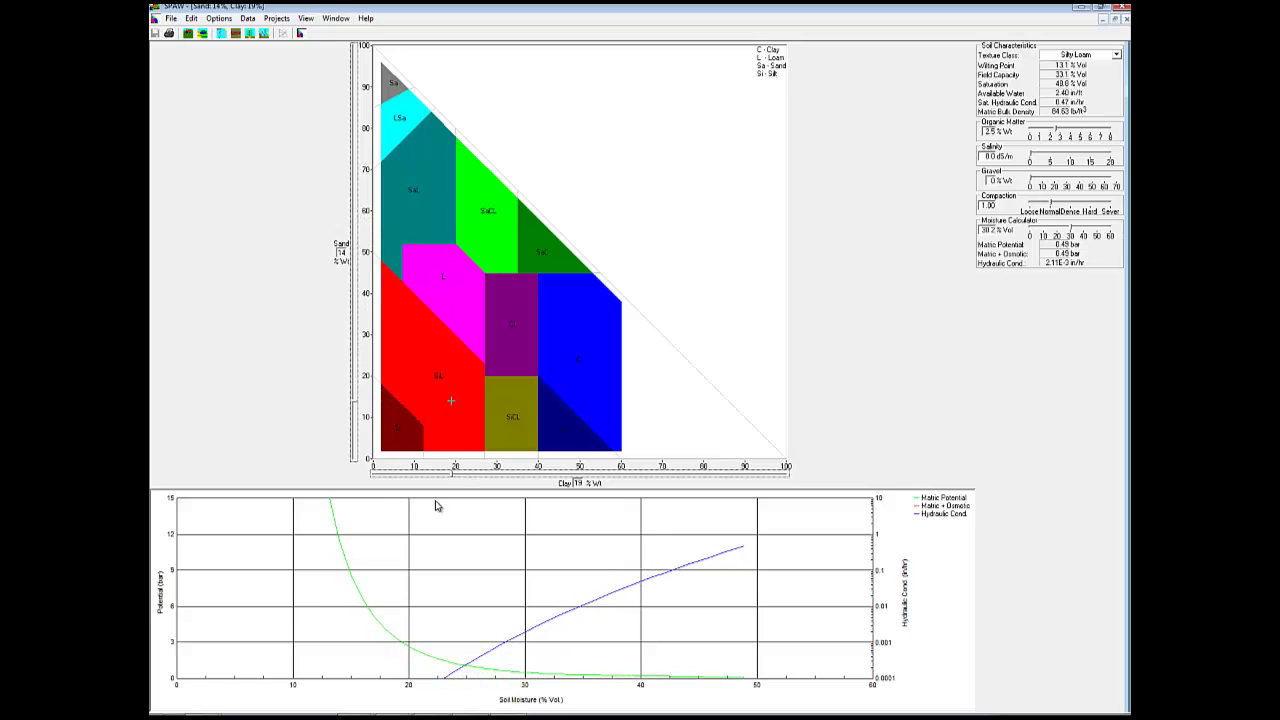
mouse_move(453, 478)
mouse_down()
mouse_move(610, 481)
mouse_move(486, 478)
mouse_up()
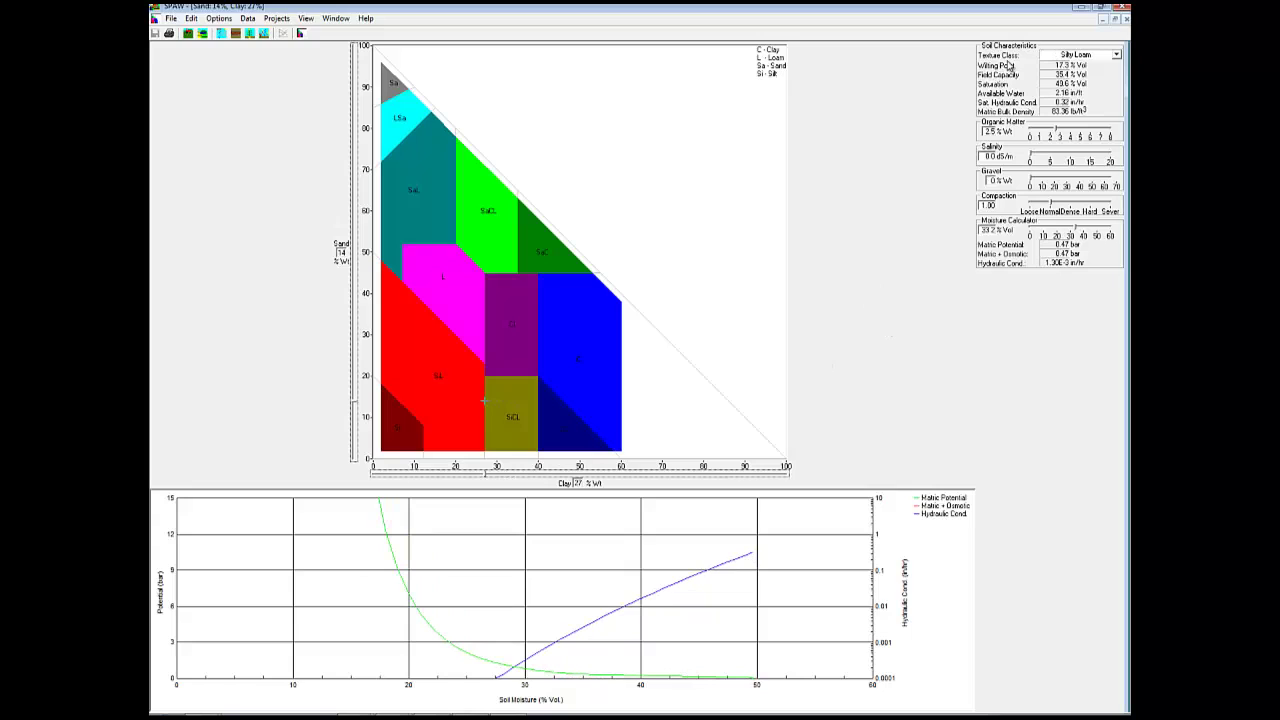